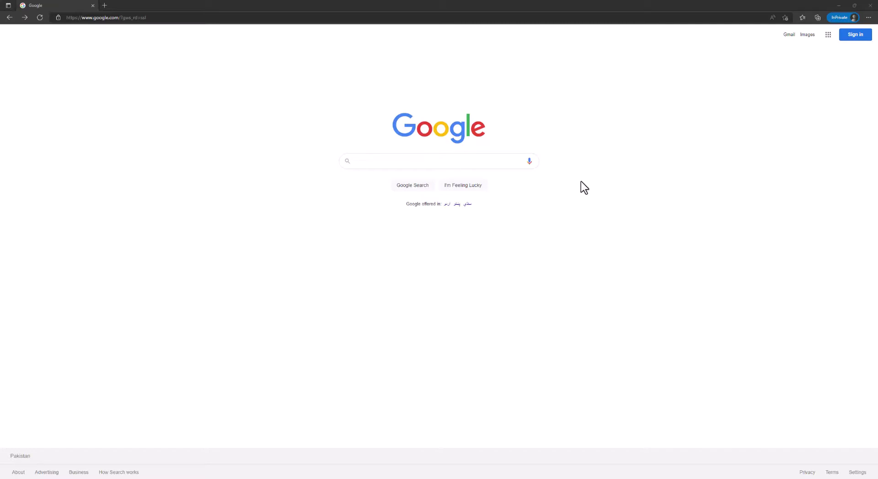
- Search Google for "Autodesk Edu"
click(415, 161)
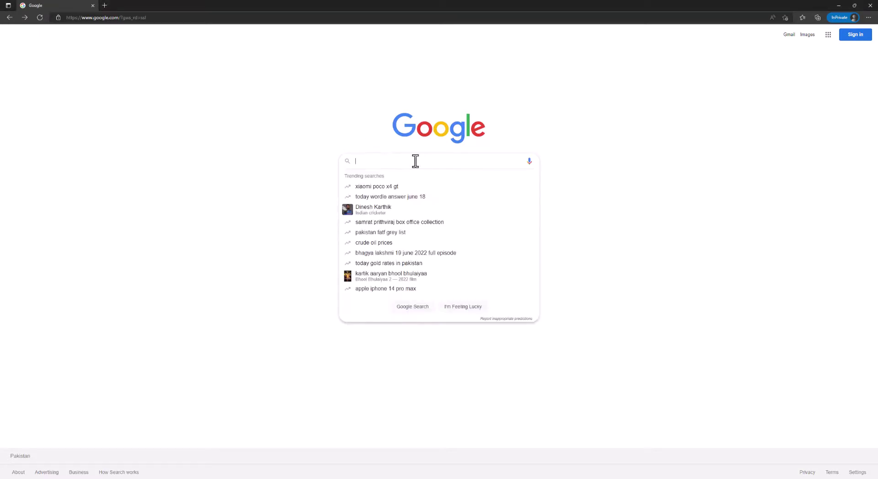
text(Autodesk )
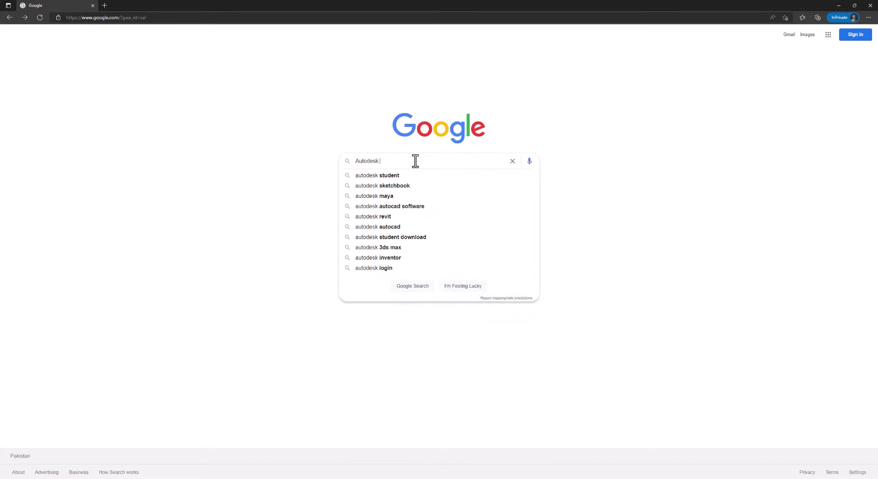
text(Edu)
key(Return)
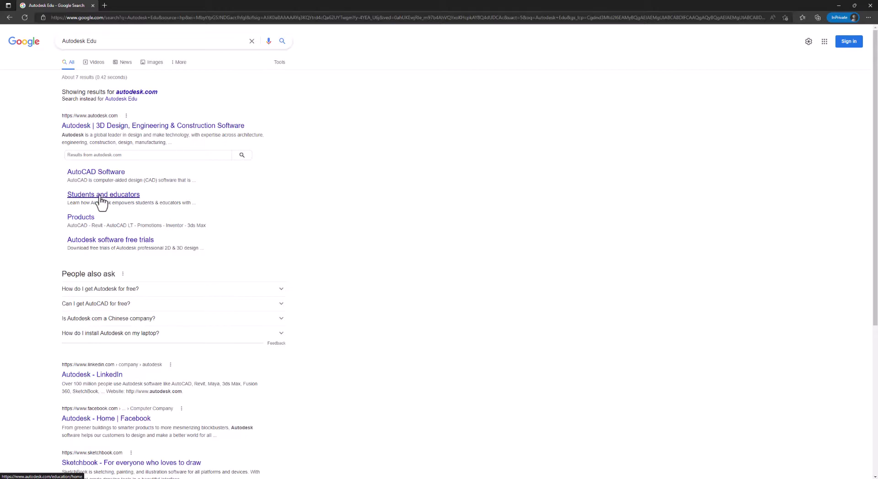
- Go from Autodesk's Students and educators page to the new-account form
click(102, 196)
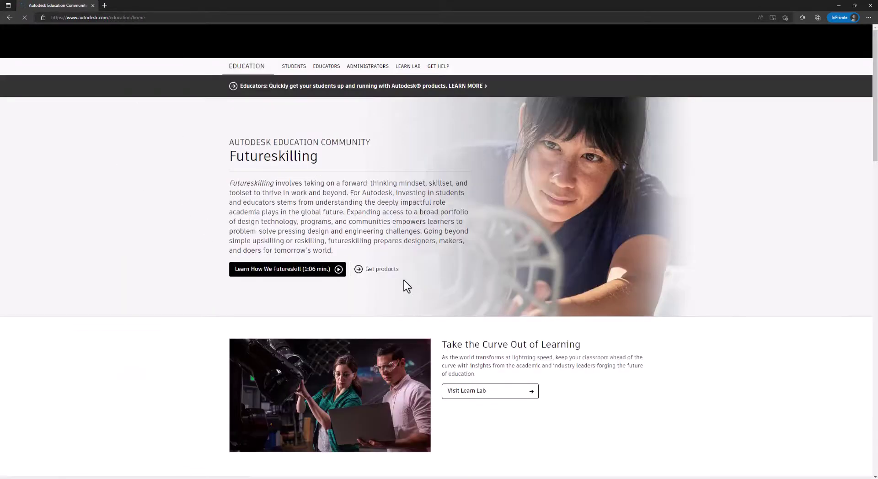
scroll(475, 266, down, 10)
scroll(476, 265, up, 10)
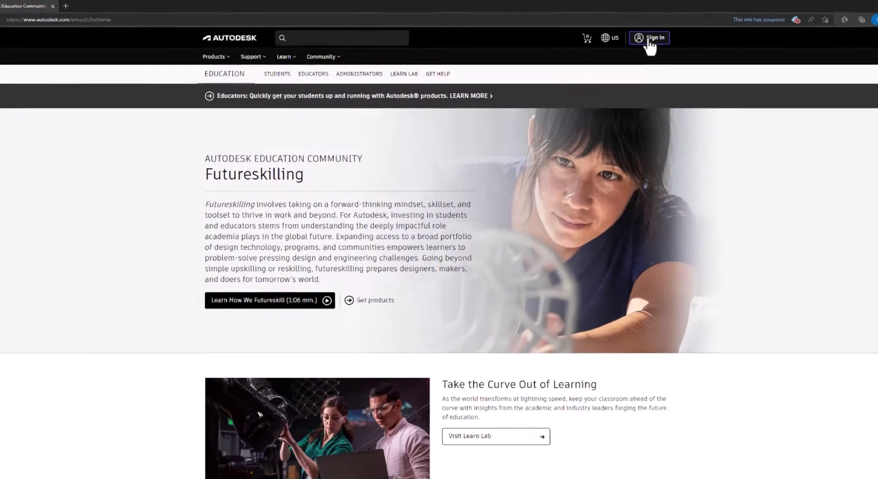
click(649, 39)
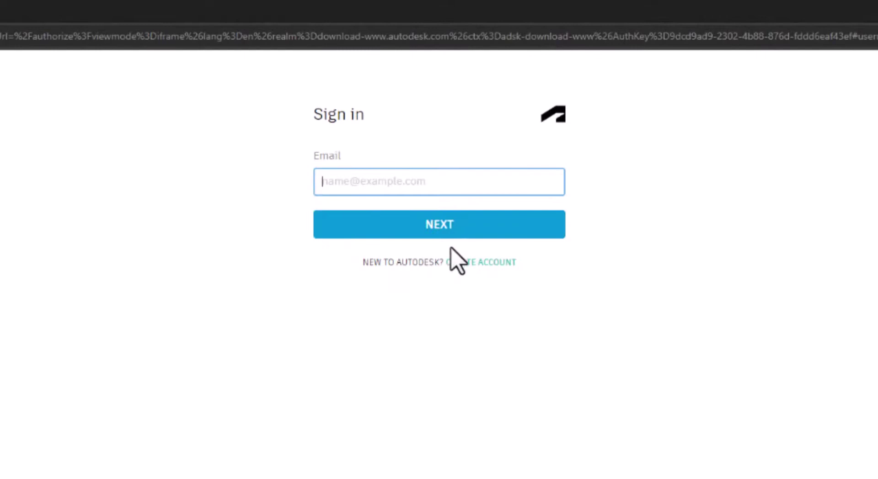
click(480, 269)
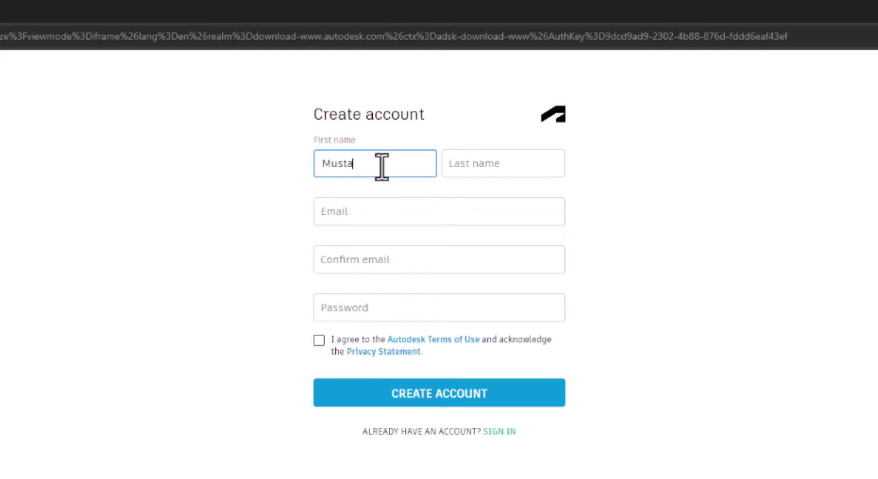
- Enter the first name and paste the temporary e-mail address
text(Mustafa)
key(Tab)
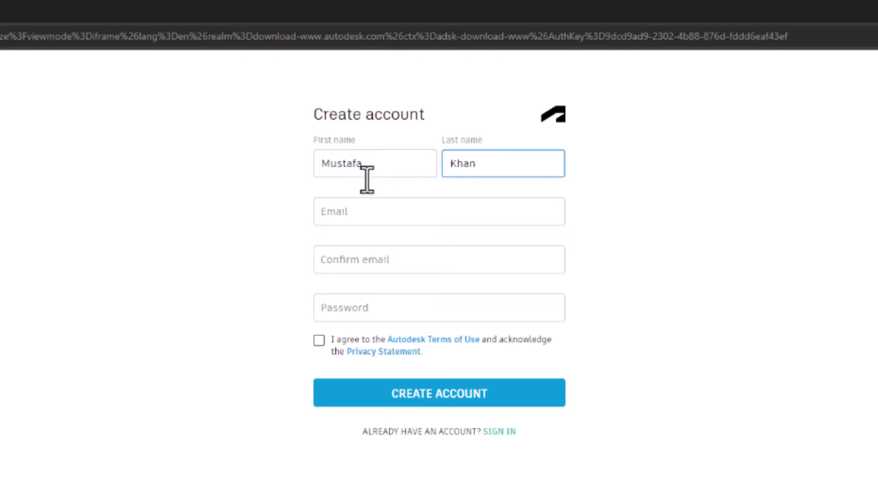
click(375, 210)
click(707, 295)
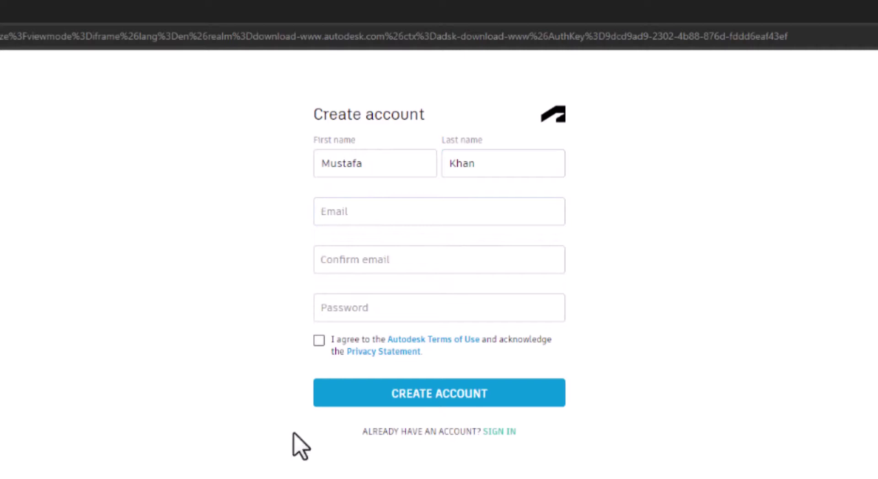
click(359, 217)
key(ctrl+v)
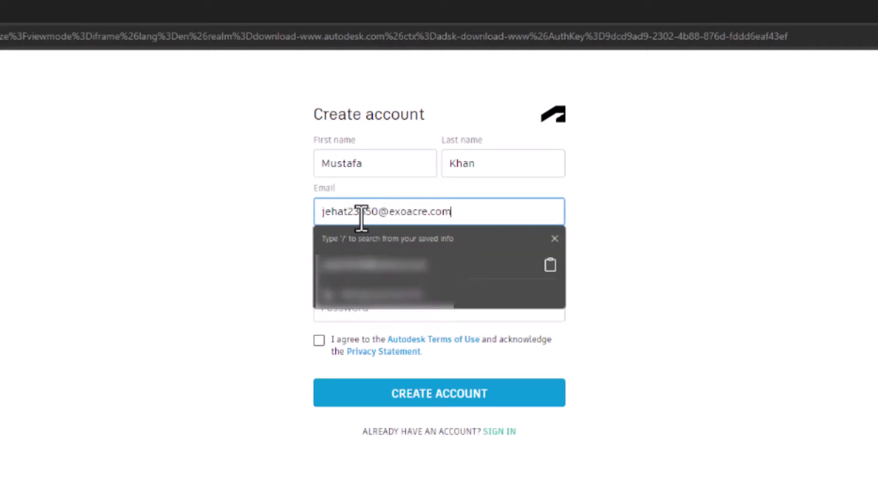
click(721, 270)
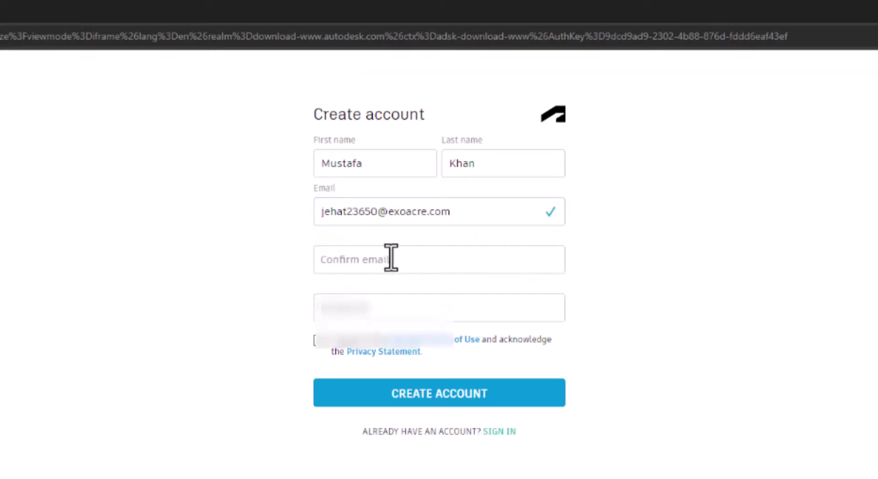
- Confirm the e-mail, set the account password and accept the Terms of Use
click(391, 258)
key(ctrl+v)
click(707, 287)
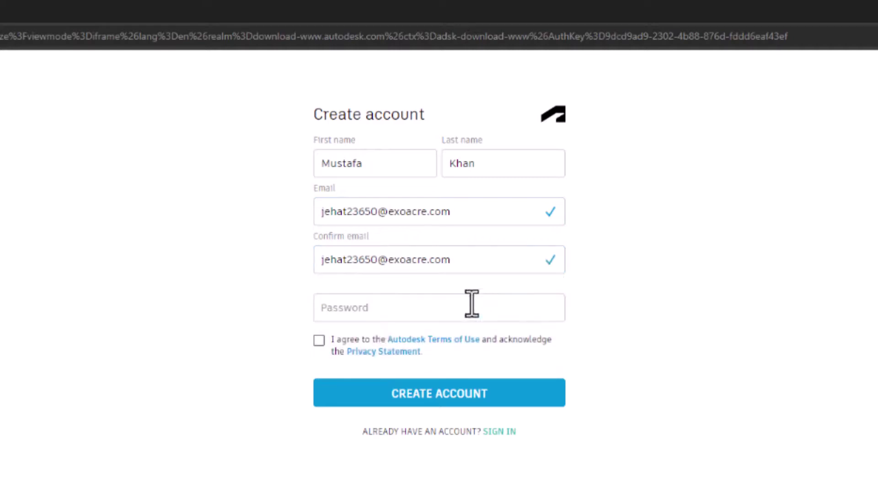
click(381, 314)
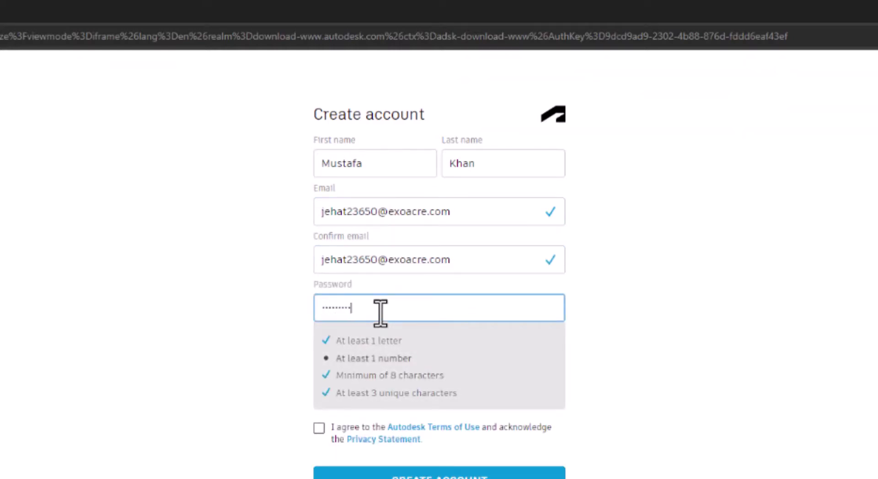
text(123)
click(319, 342)
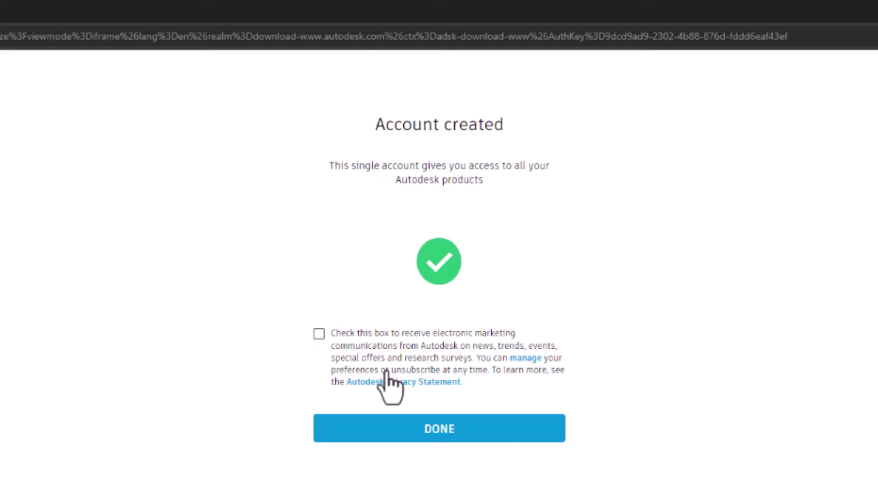
- Finish account creation and select the verification link in Autodesk's Temp Mail email
click(439, 428)
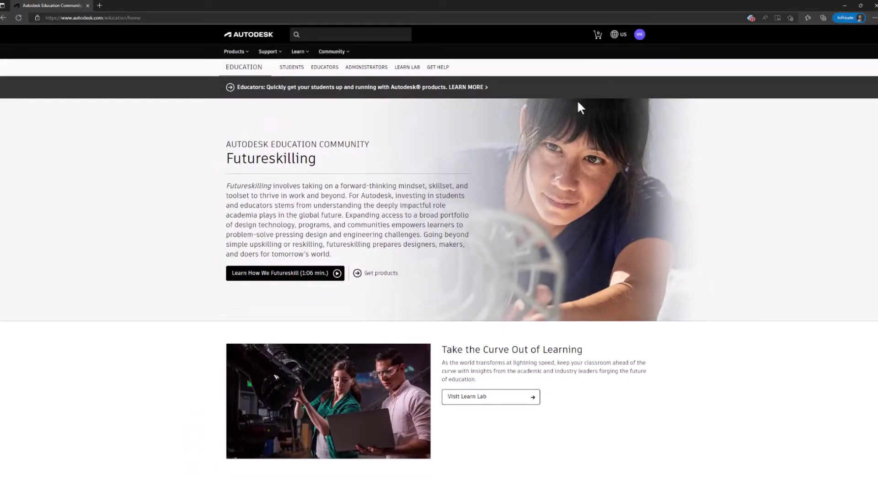
scroll(437, 310, down, 5)
scroll(406, 92, up, 5)
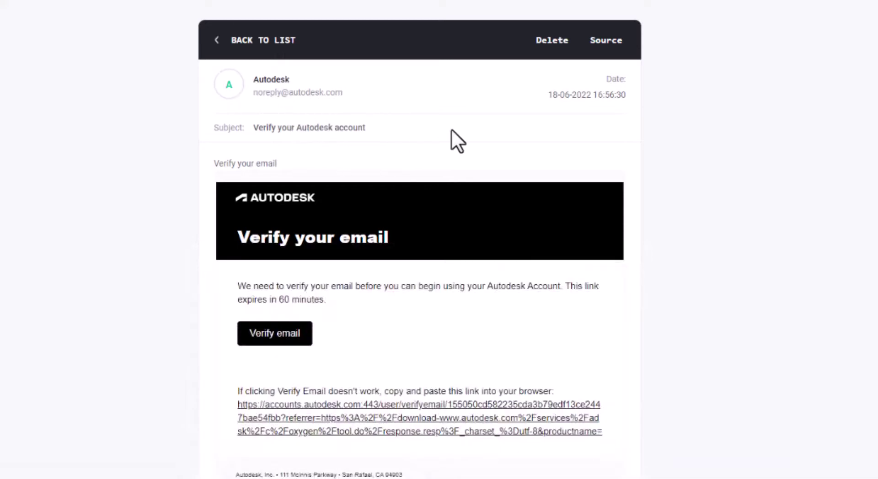
scroll(359, 227, down, 3)
scroll(371, 209, up, 2)
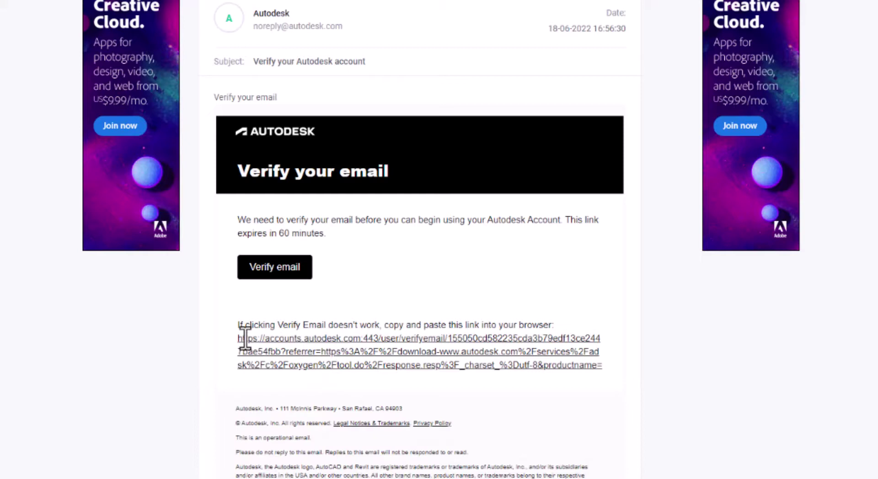
drag(240, 339, 351, 353)
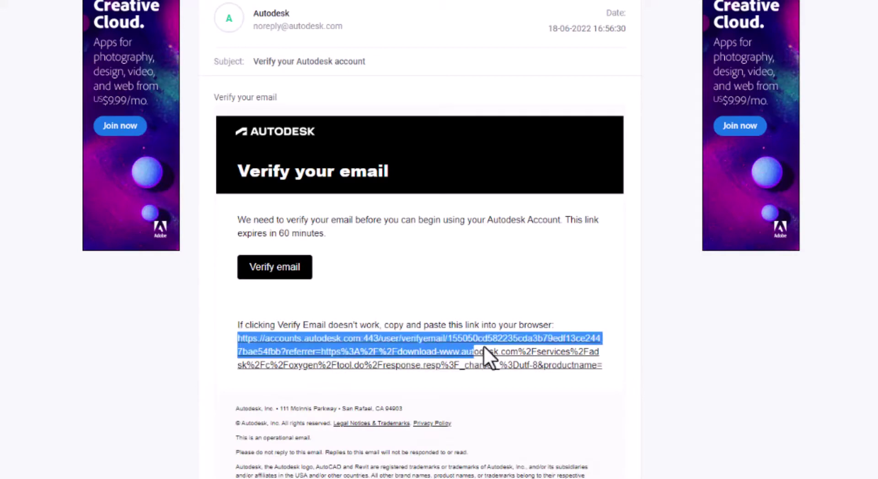
drag(567, 350, 600, 367)
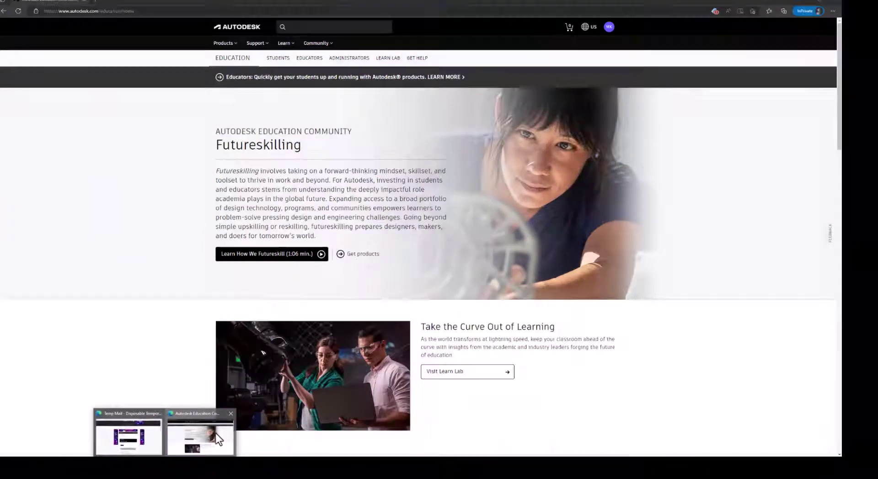
- Open the copied verification link in a new browser tab
click(216, 433)
click(98, 2)
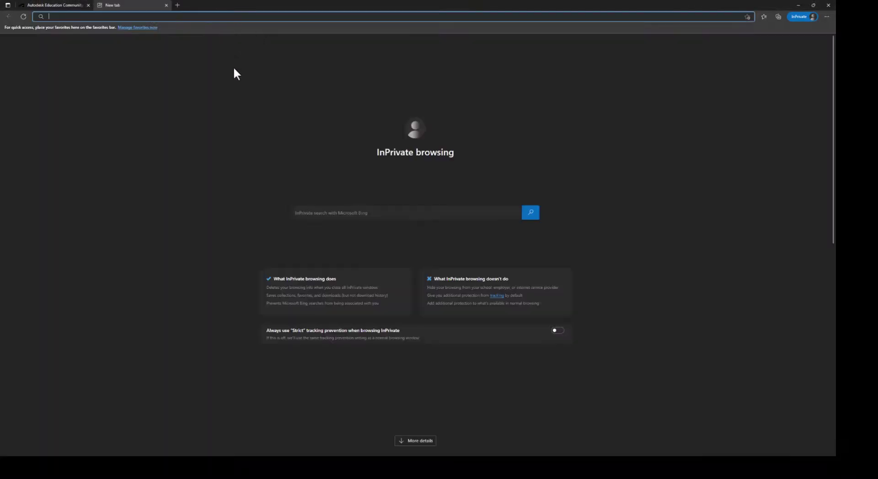
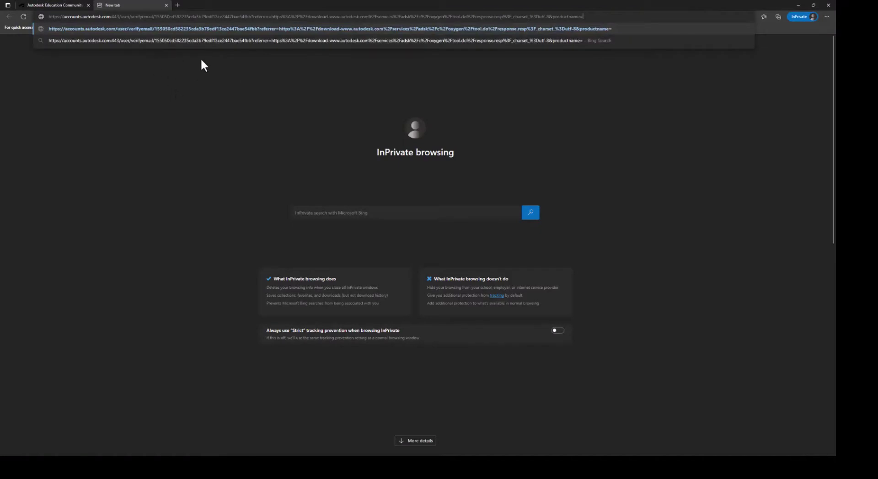
key(Return)
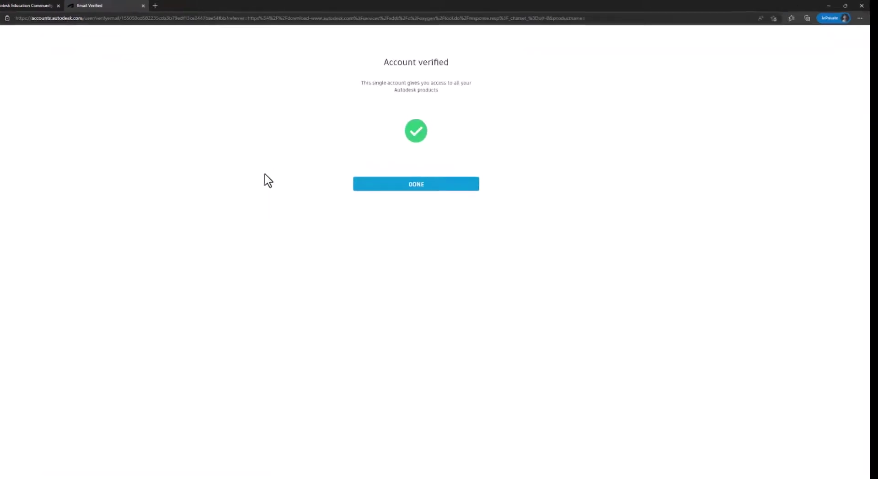
- Continue past verification to the Students page and dismiss the feedback survey
click(411, 247)
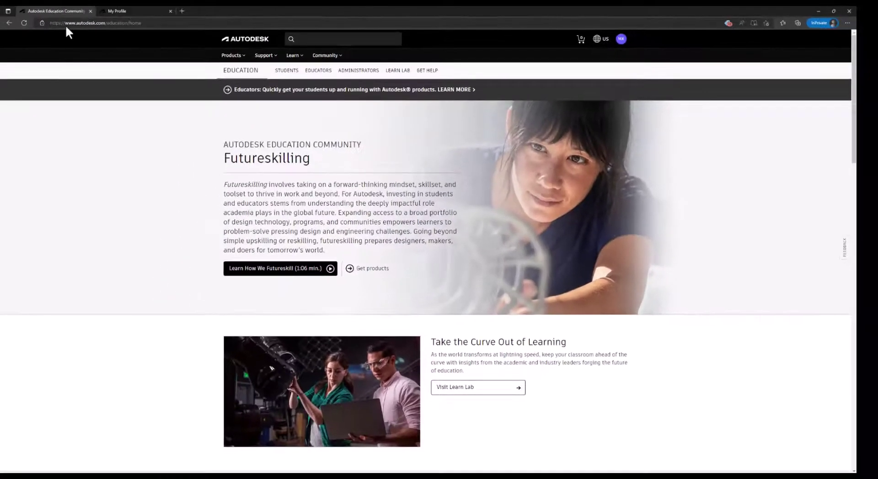
scroll(429, 256, down, 10)
scroll(429, 256, up, 10)
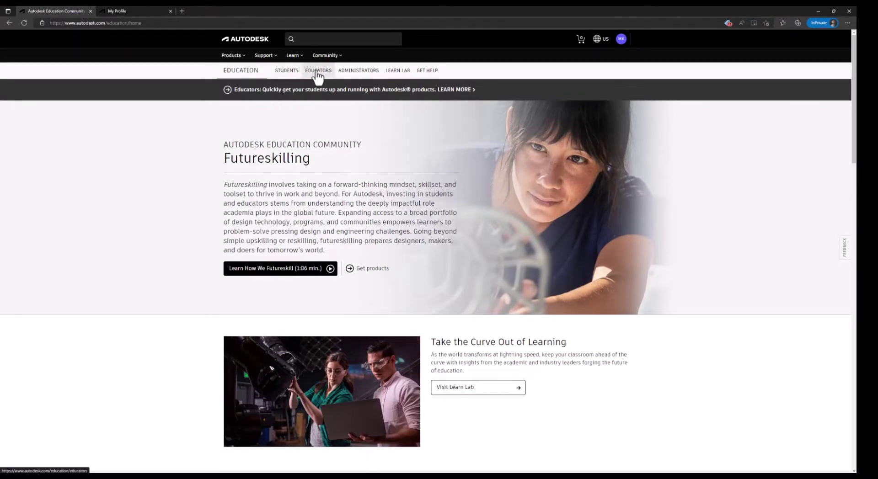
click(285, 73)
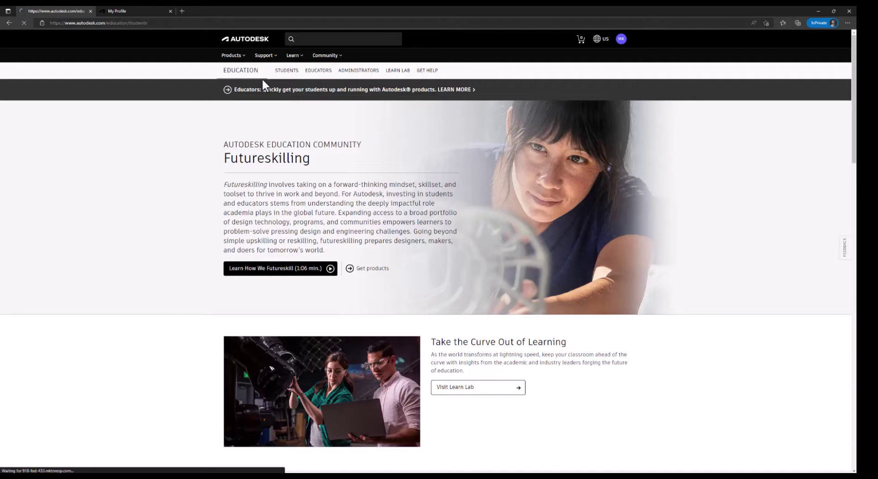
scroll(405, 295, down, 3)
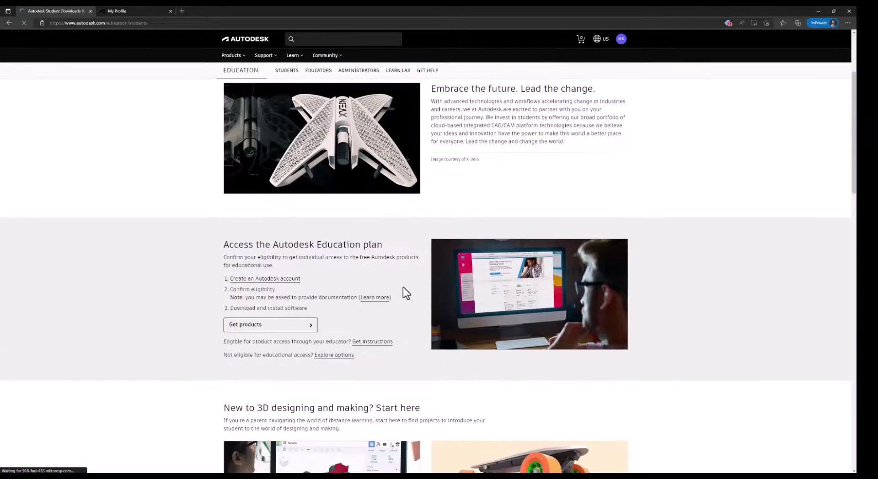
scroll(405, 293, up, 3)
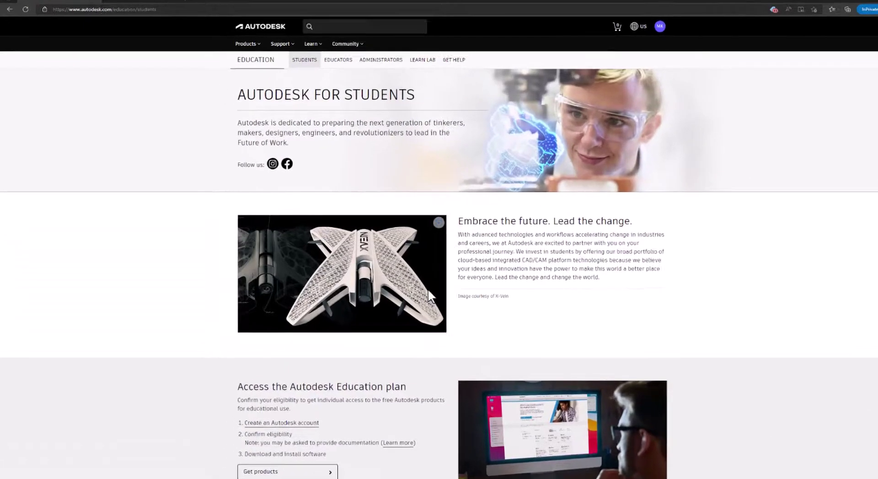
scroll(427, 289, down, 5)
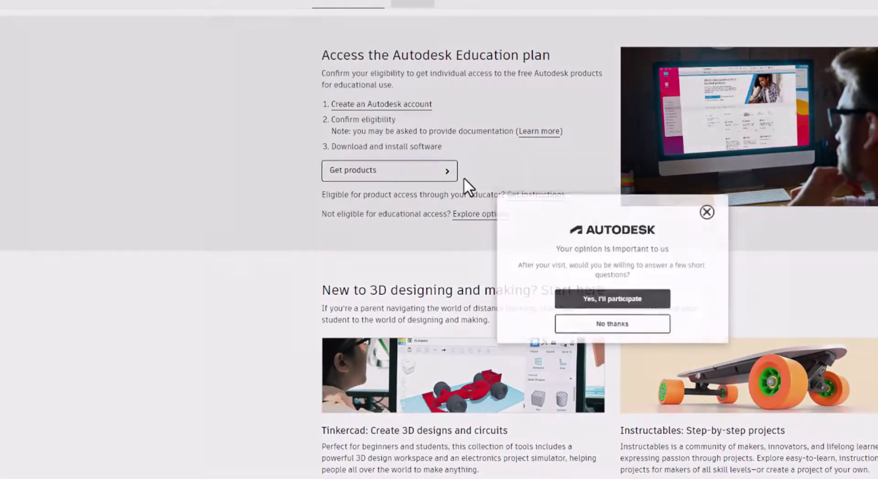
click(707, 200)
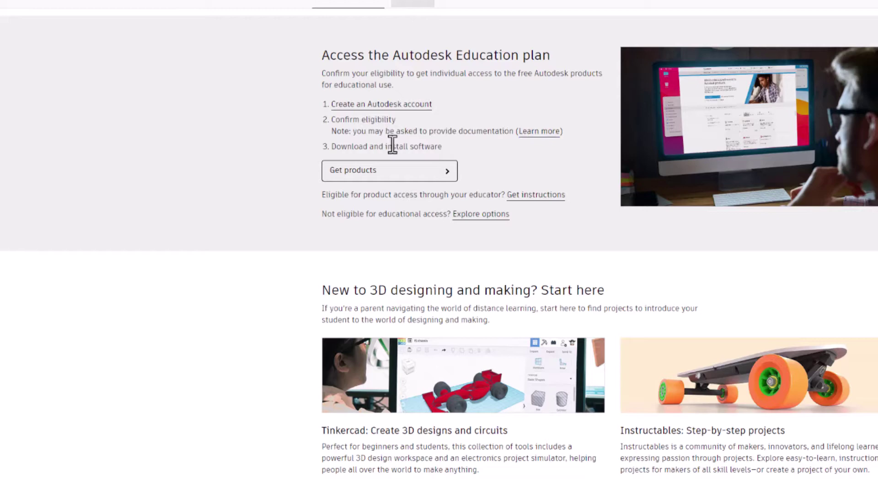
click(442, 173)
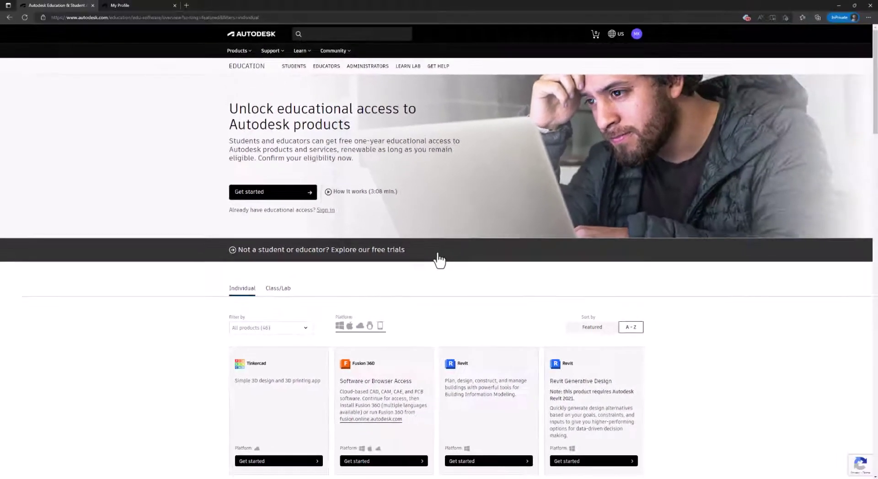
scroll(517, 263, down, 3)
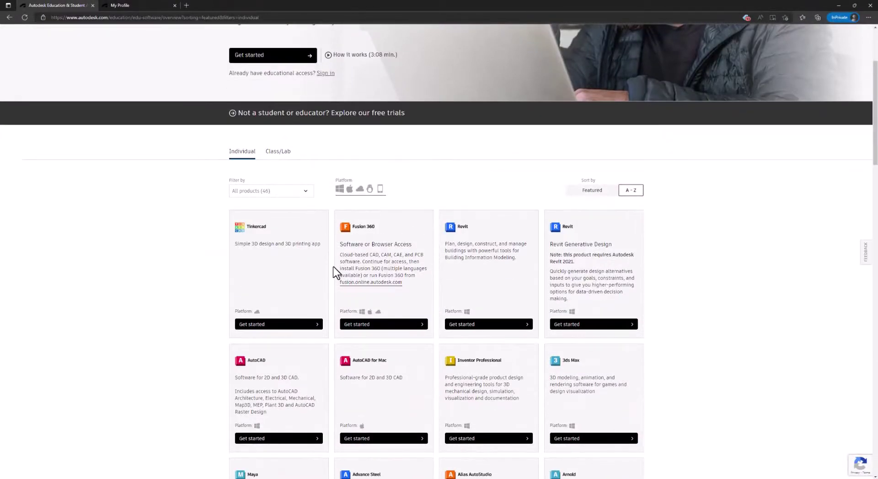
scroll(338, 272, down, 20)
scroll(418, 271, down, 4)
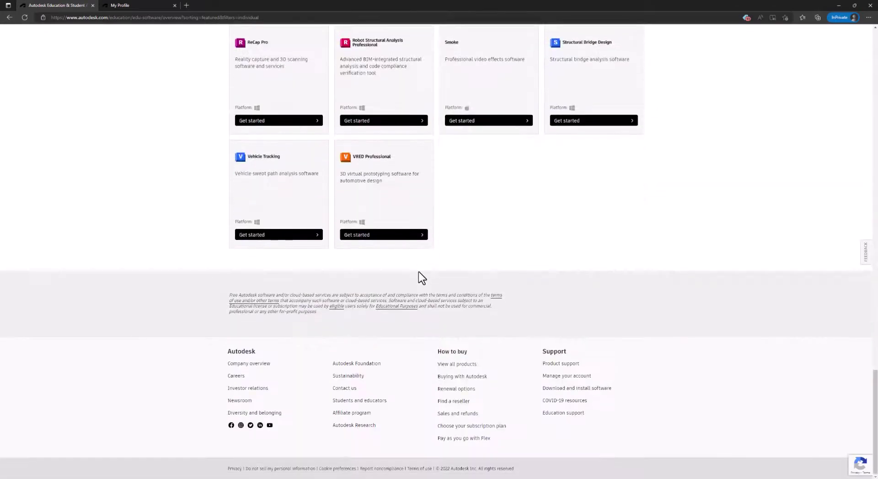
scroll(418, 272, up, 20)
scroll(419, 272, down, 20)
scroll(420, 266, up, 20)
scroll(420, 266, down, 15)
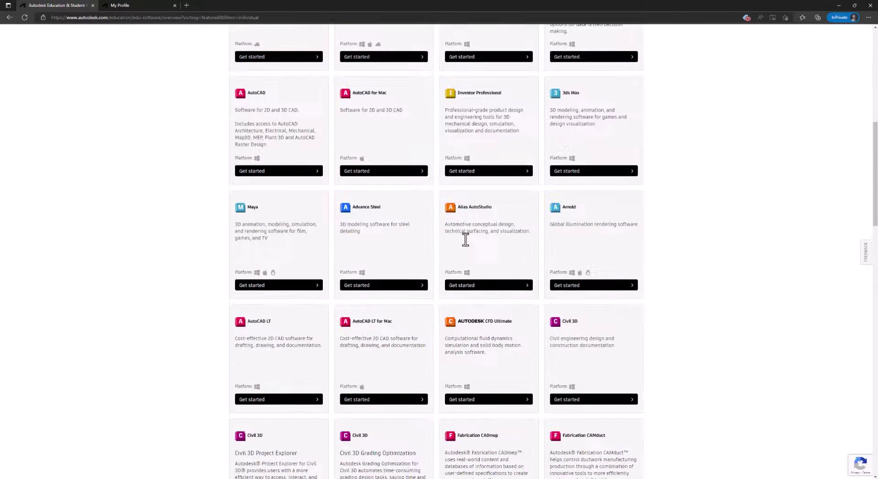
scroll(455, 225, up, 12)
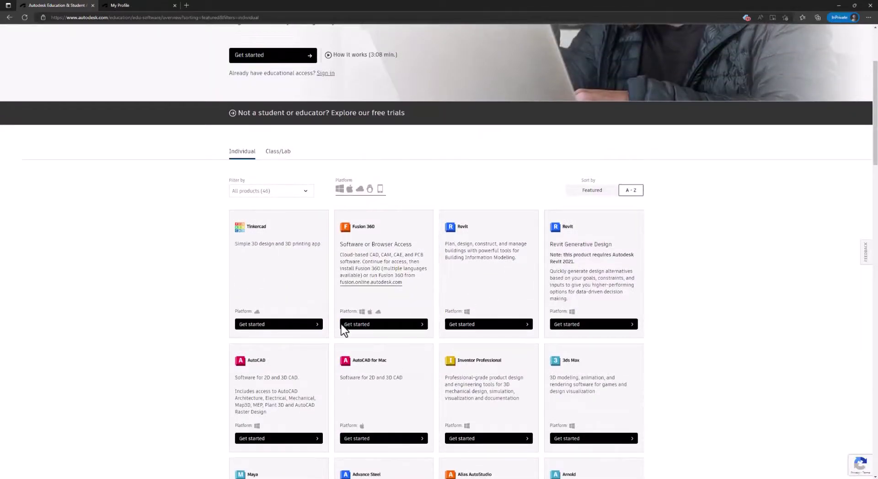
scroll(570, 376, down, 20)
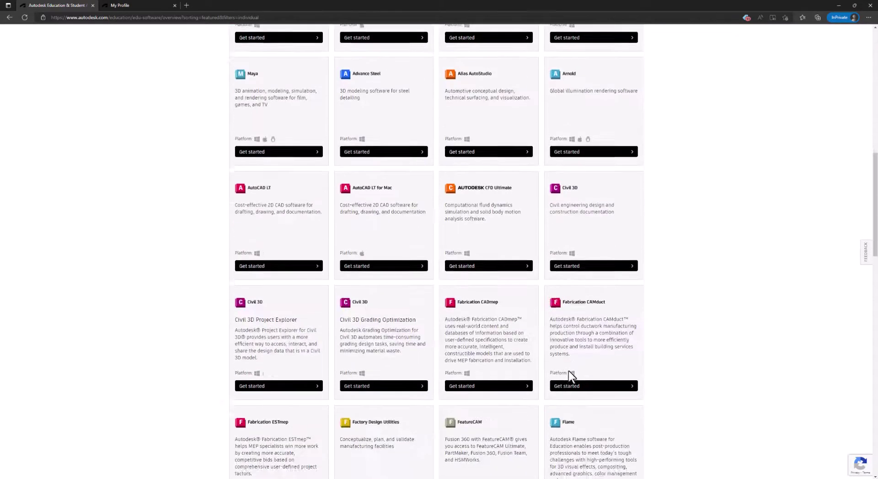
scroll(569, 372, down, 8)
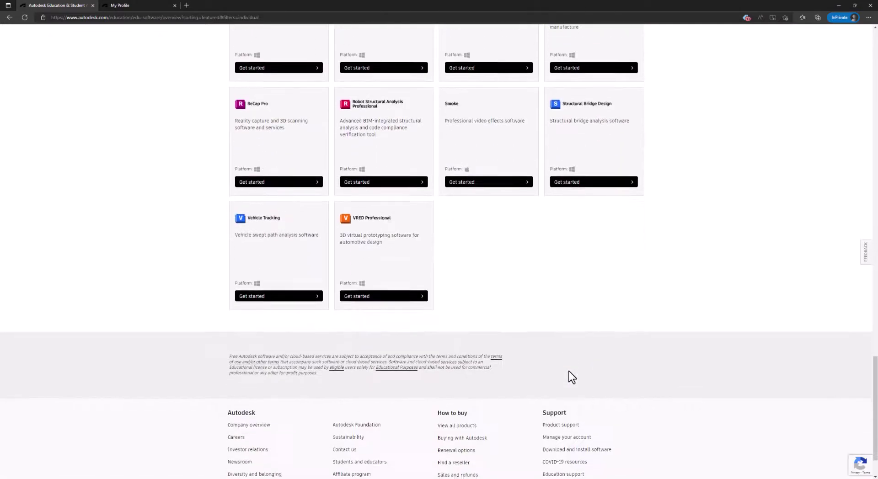
scroll(569, 371, up, 20)
scroll(458, 297, down, 3)
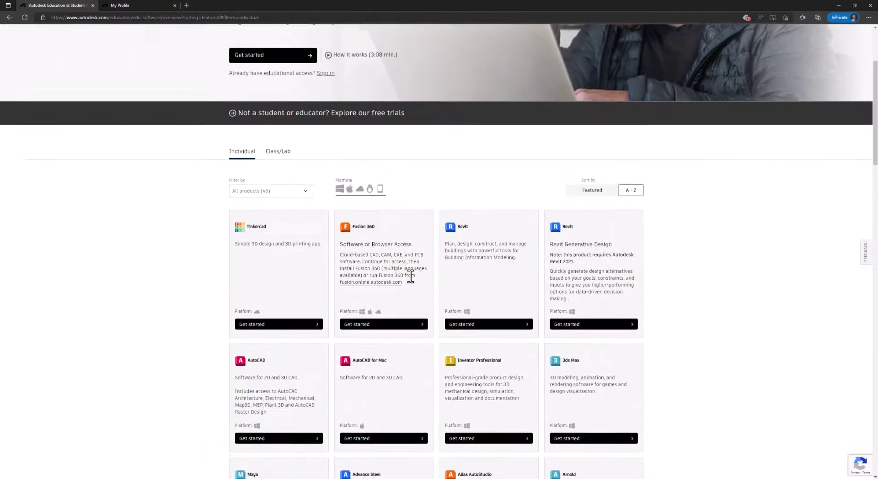
- From the Fusion 360 card, sign in using the saved temporary e-mail and password
click(408, 325)
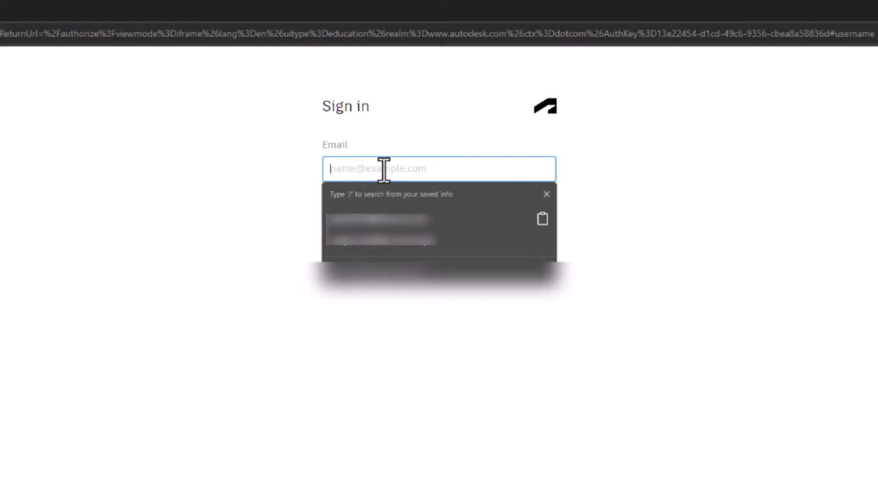
key(ctrl+v)
key(ctrl+a)
key(BackSpace)
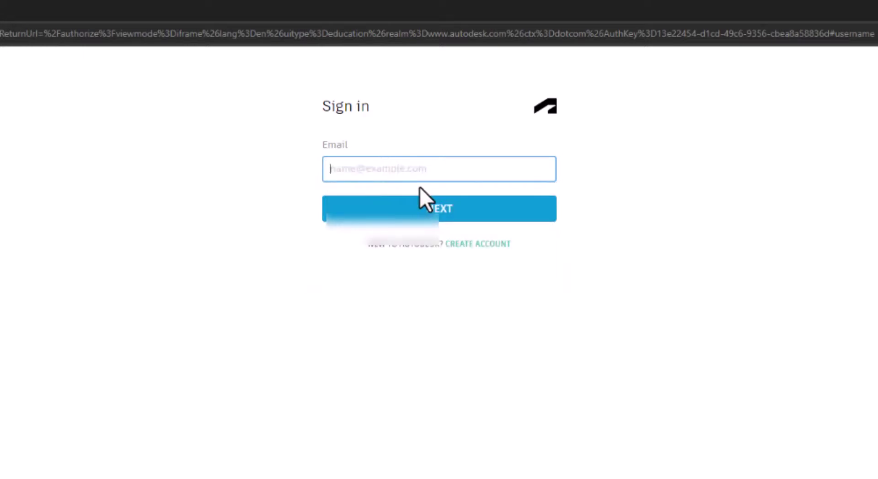
click(399, 171)
click(389, 218)
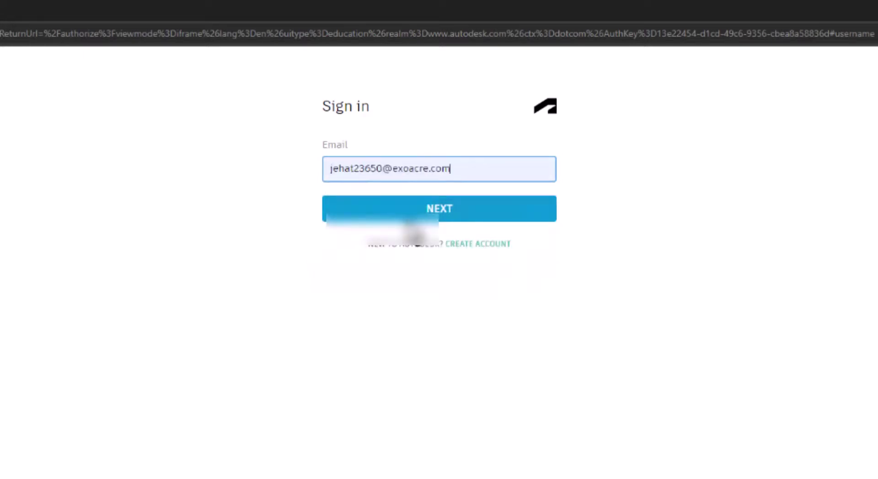
click(433, 210)
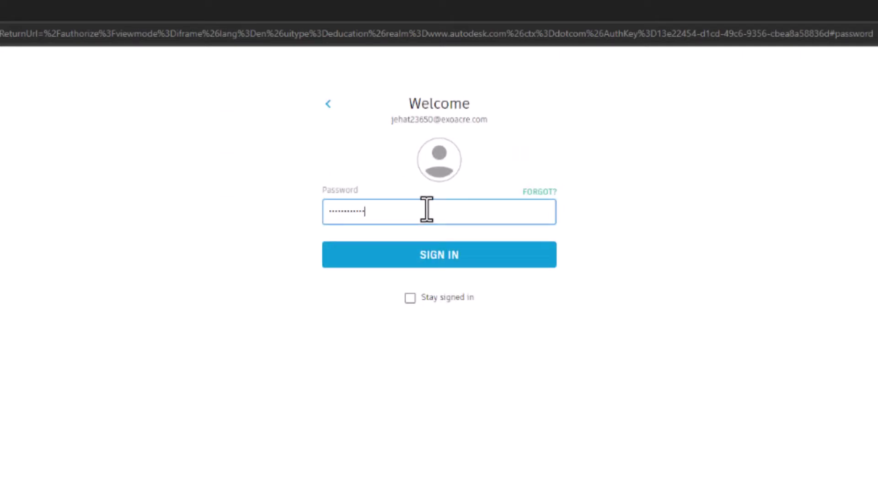
click(425, 263)
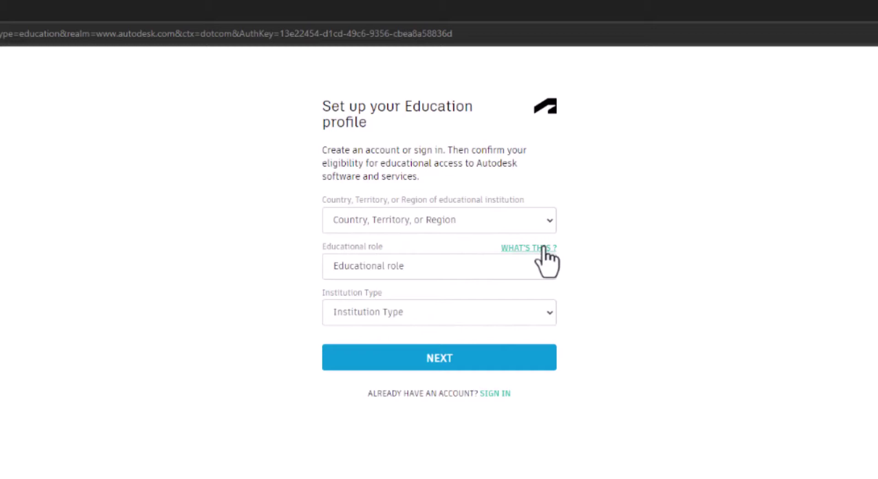
- Set country to Pakistan, role to Student, institution type to University/Post-Secondary
click(520, 222)
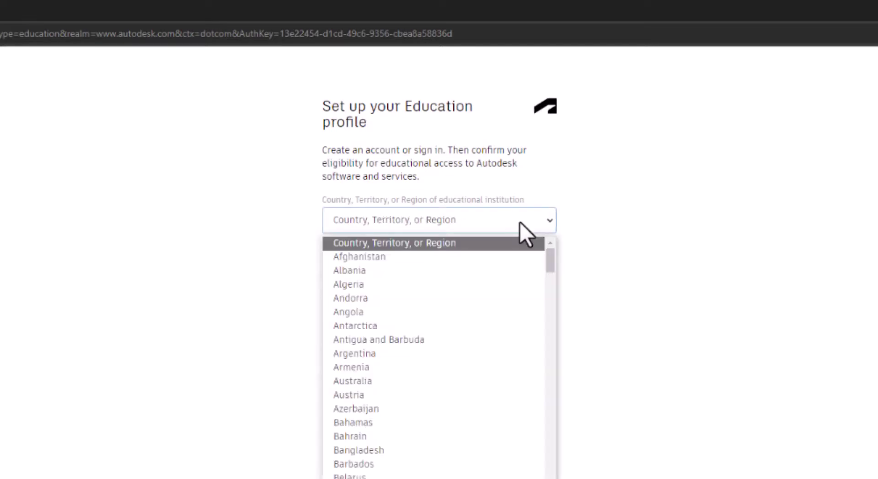
key(p)
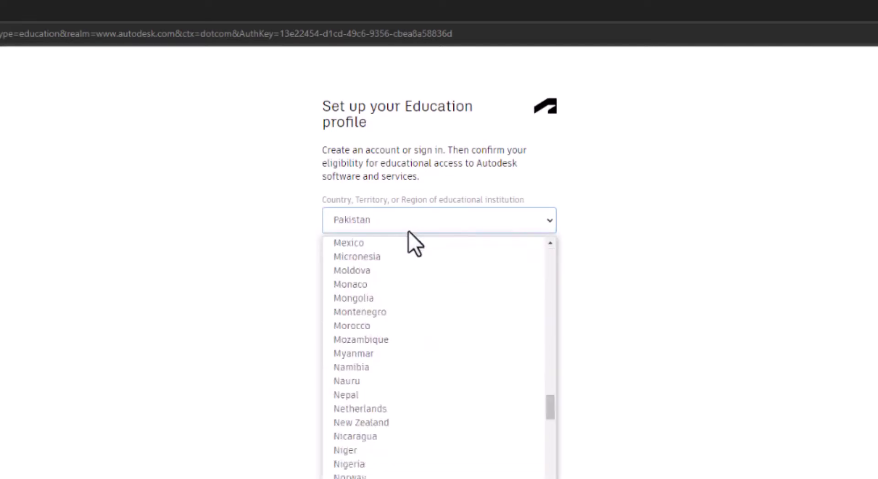
key(Return)
click(444, 259)
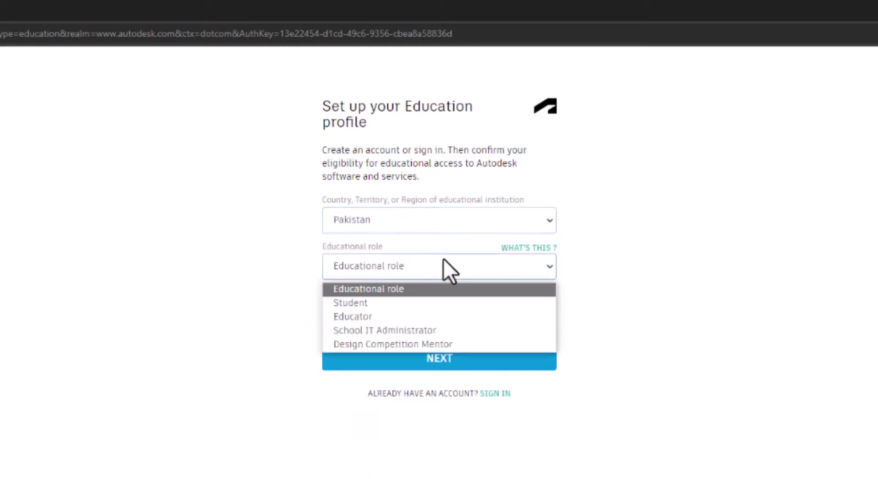
click(377, 300)
click(500, 316)
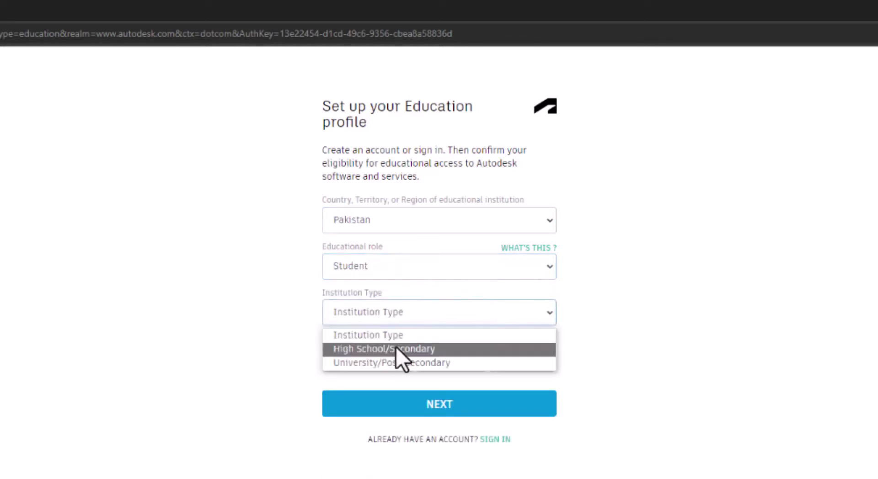
click(378, 362)
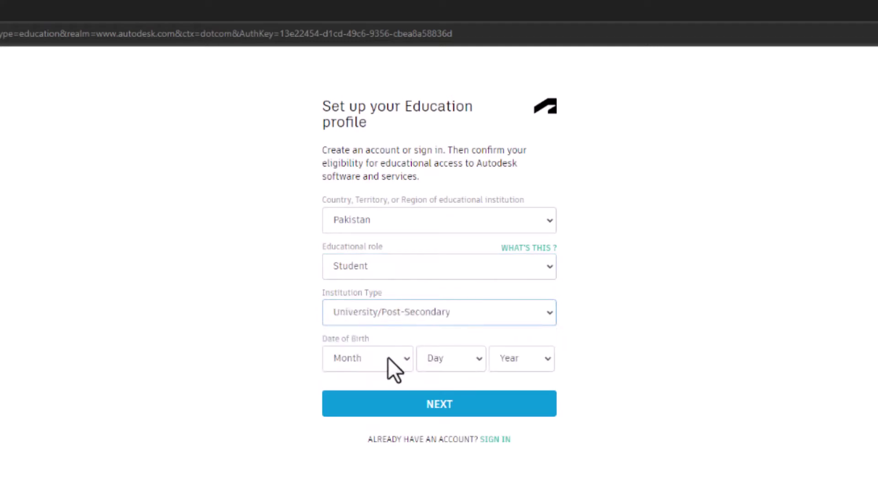
- Enter a May 6 date of birth with the birth year and submit the profile
click(405, 361)
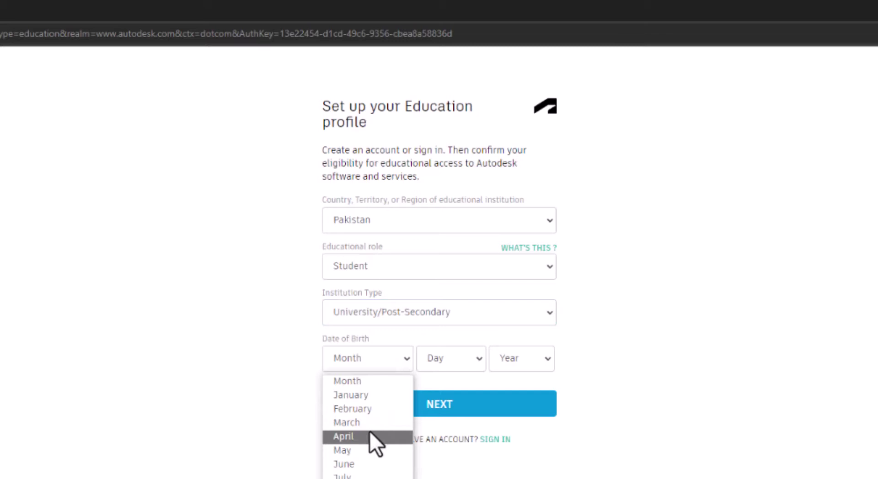
click(357, 452)
click(463, 368)
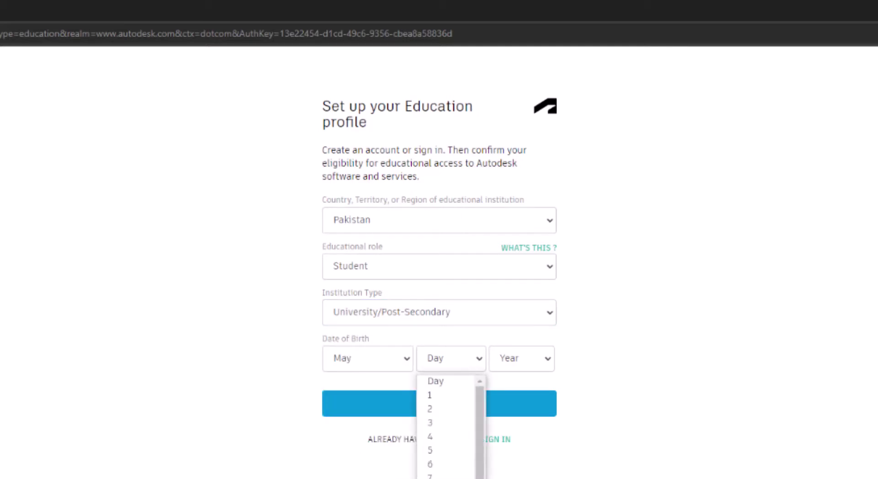
click(448, 464)
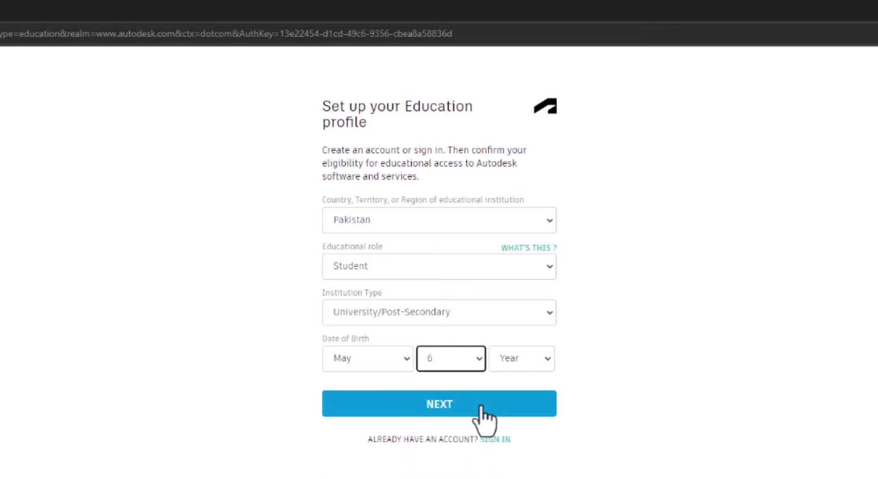
click(524, 359)
scroll(516, 425, down, 4)
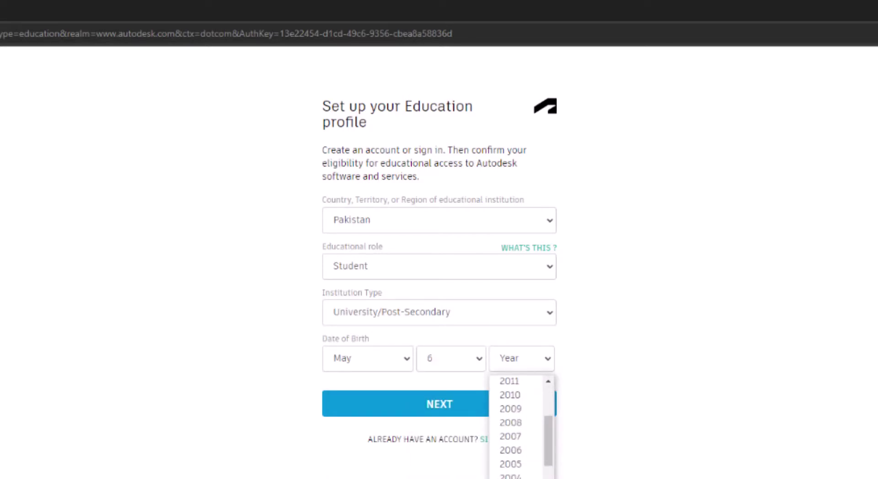
scroll(517, 426, down, 3)
click(510, 457)
click(410, 415)
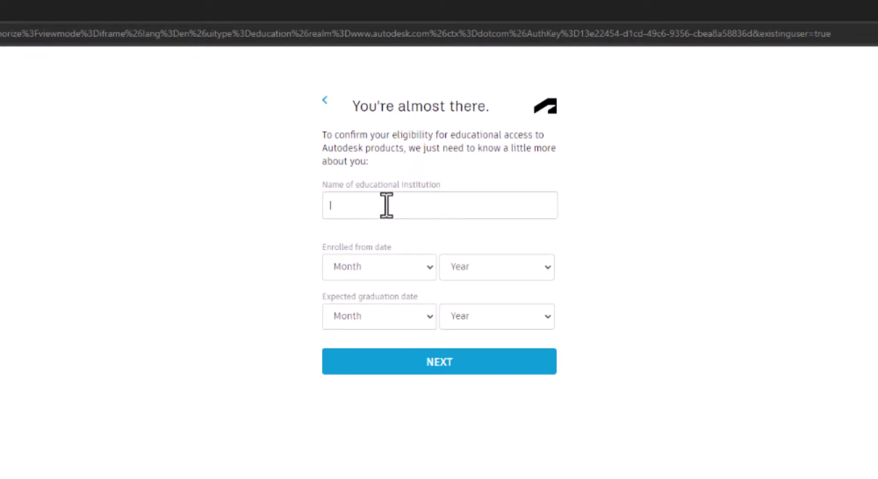
- Choose Sarhad University Of Science And Information Technology with February 2020 enrolment
text(rhad Un)
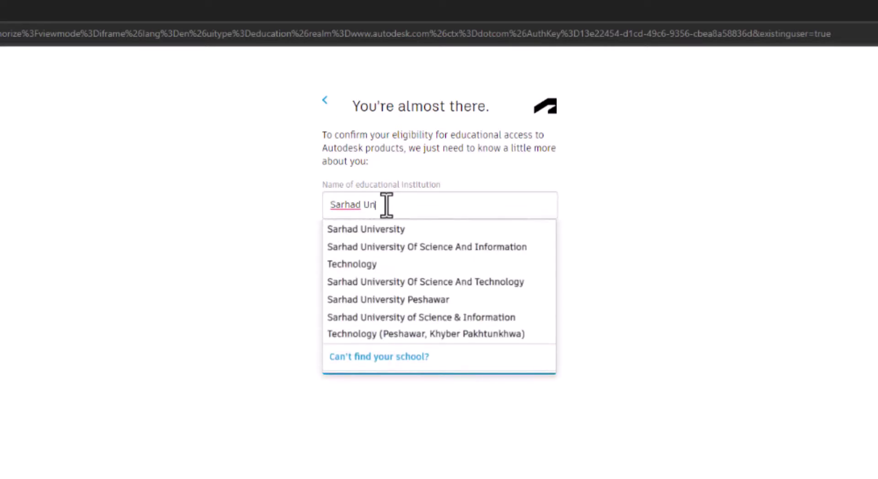
text(iversity o)
click(386, 205)
click(399, 254)
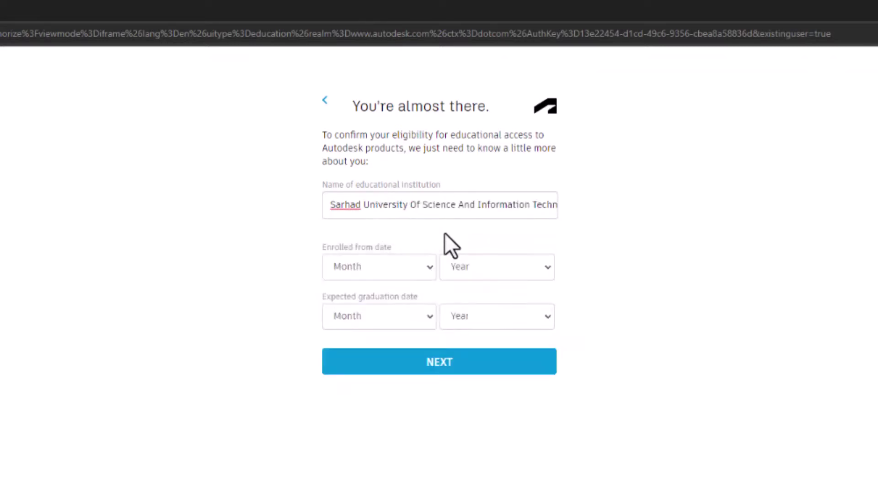
click(380, 269)
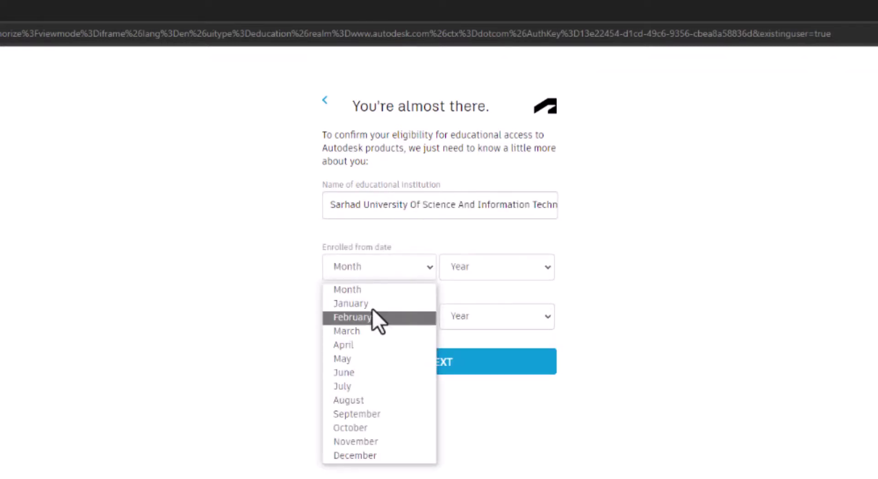
click(314, 372)
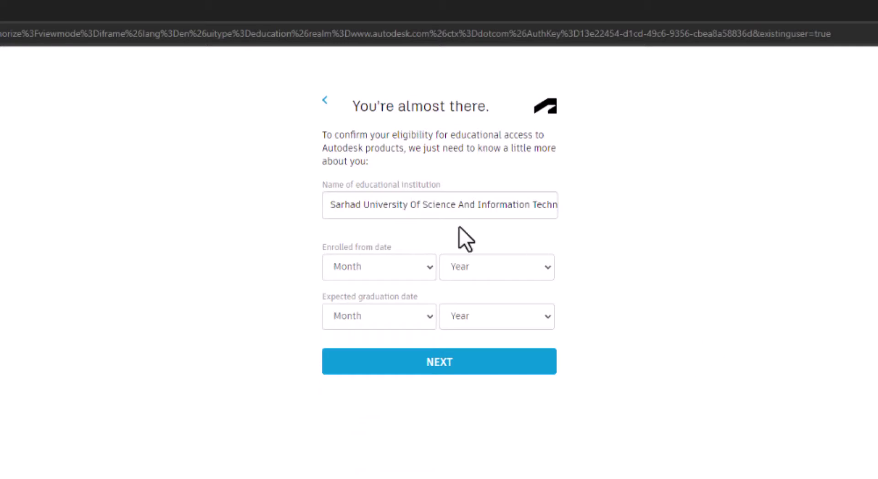
click(418, 266)
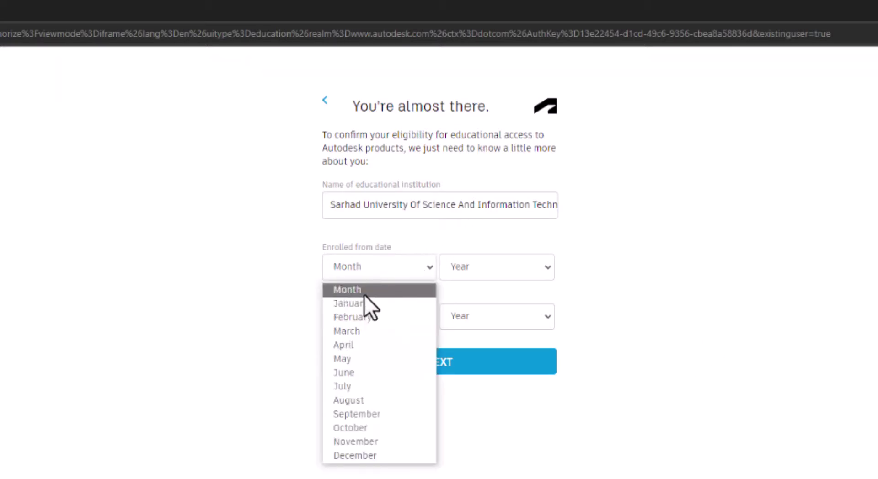
click(361, 320)
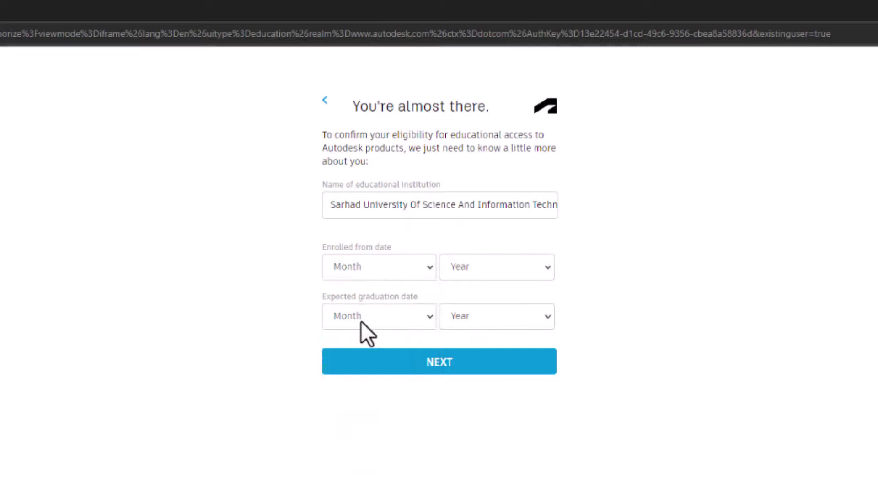
click(523, 269)
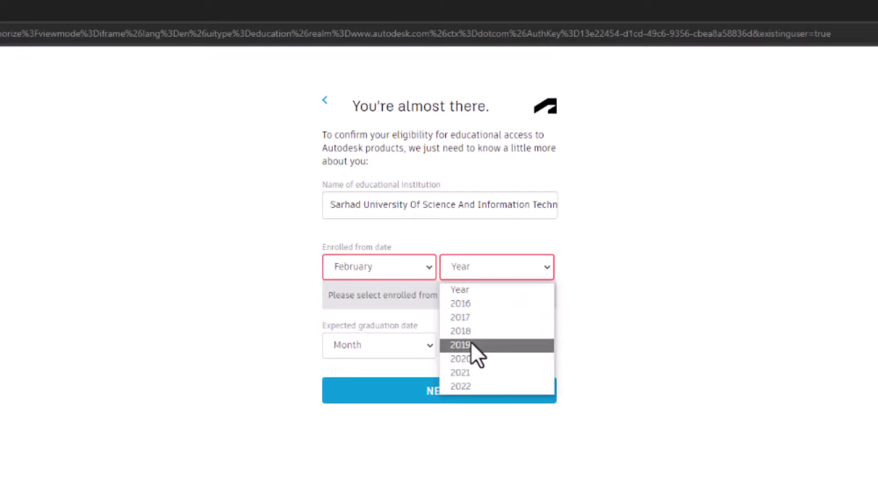
click(468, 358)
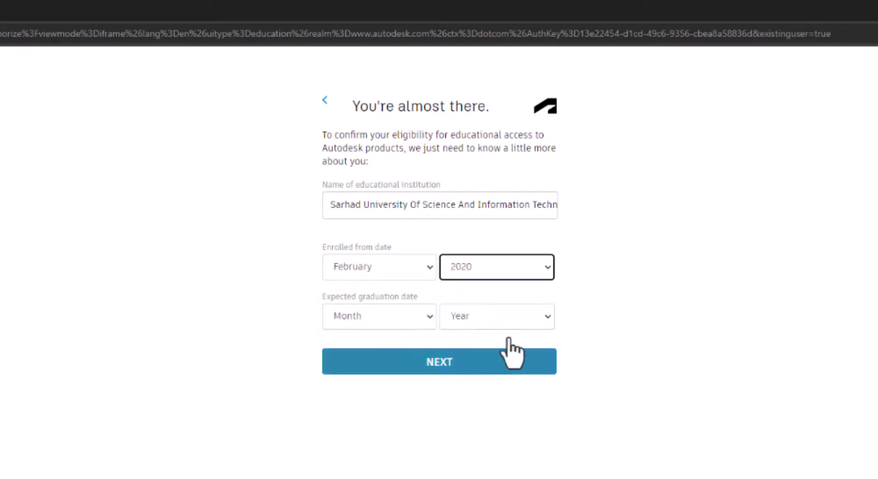
- Set graduation to September 2023 and submit the eligibility details
click(415, 318)
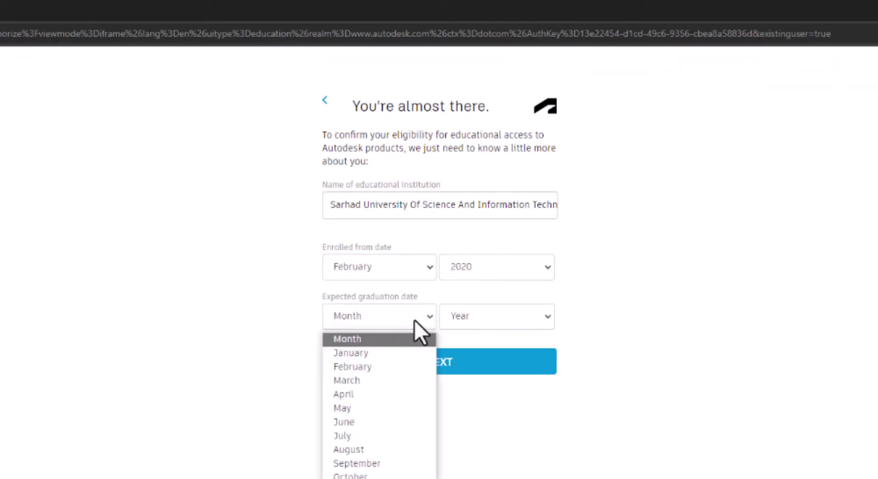
click(362, 465)
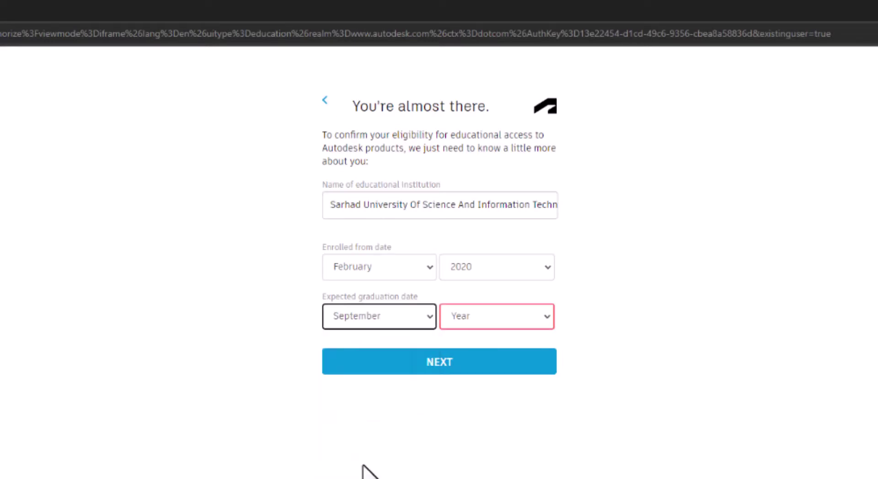
click(523, 321)
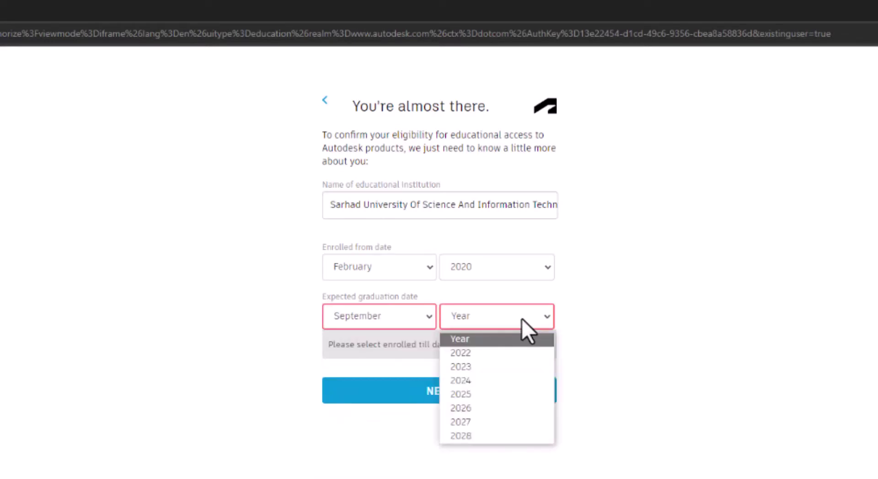
click(455, 368)
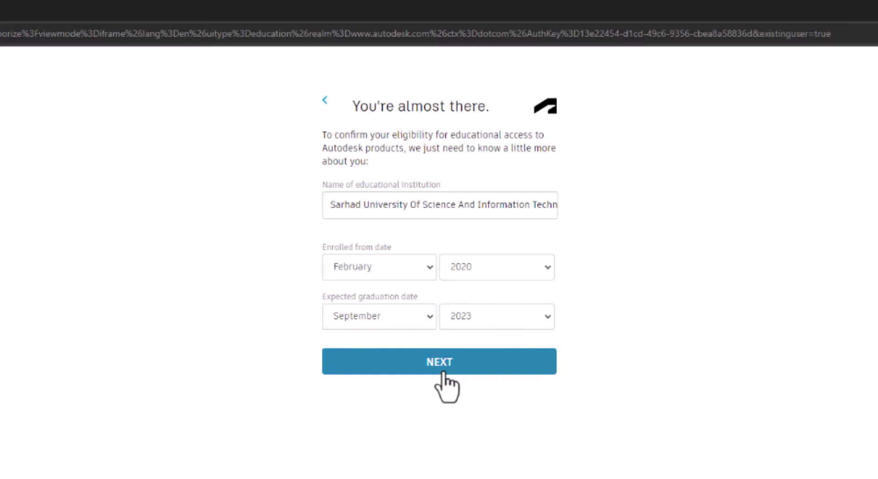
click(443, 371)
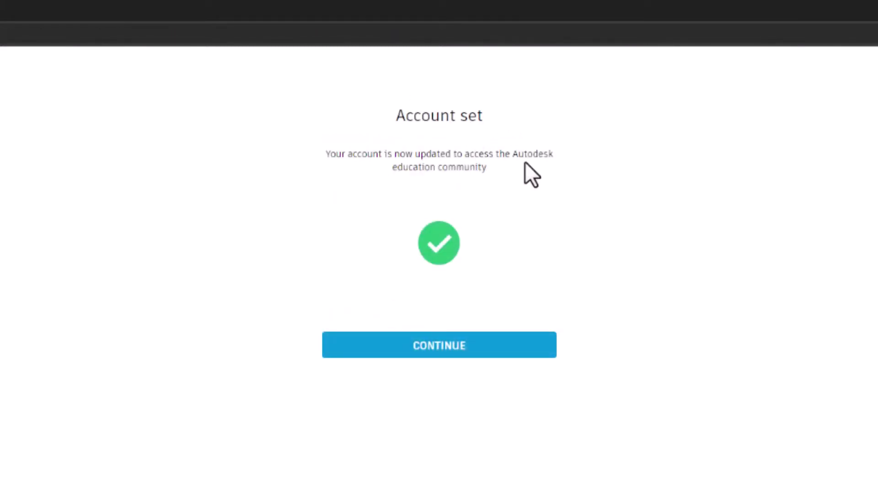
- Continue past the Account set confirmation and look over the next page
click(403, 349)
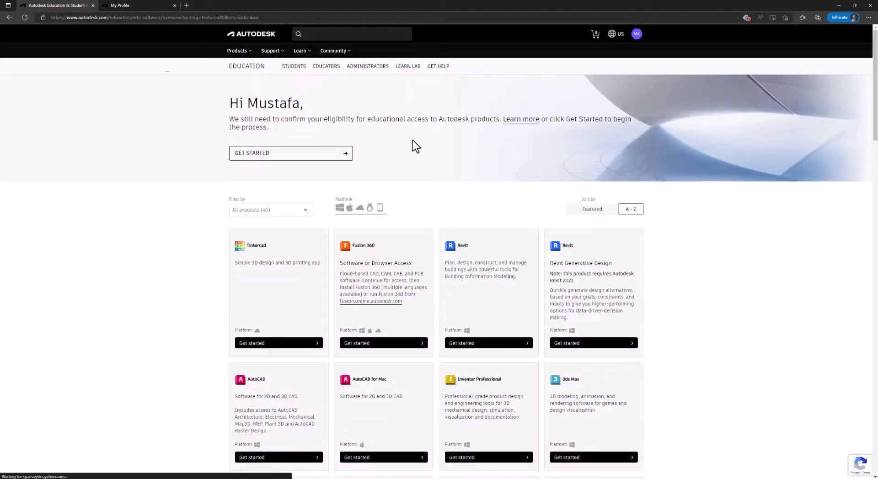
scroll(413, 146, down, 3)
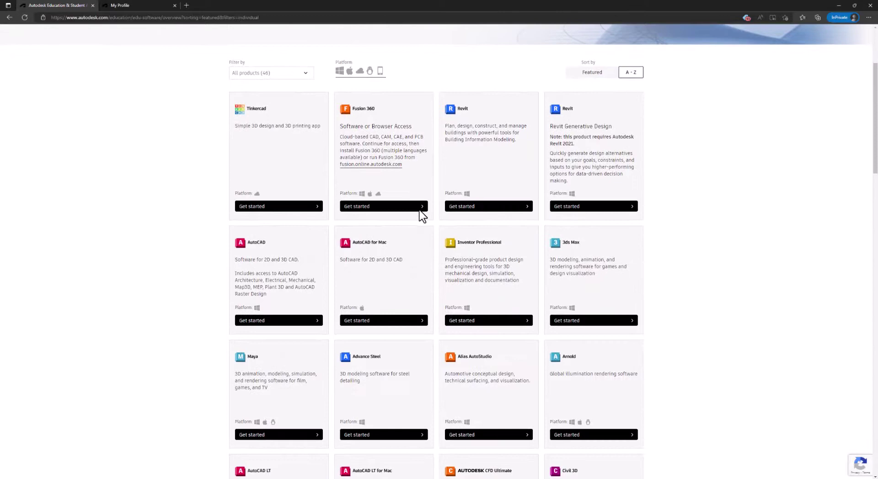
scroll(392, 178, up, 3)
scroll(392, 172, down, 5)
scroll(397, 176, up, 2)
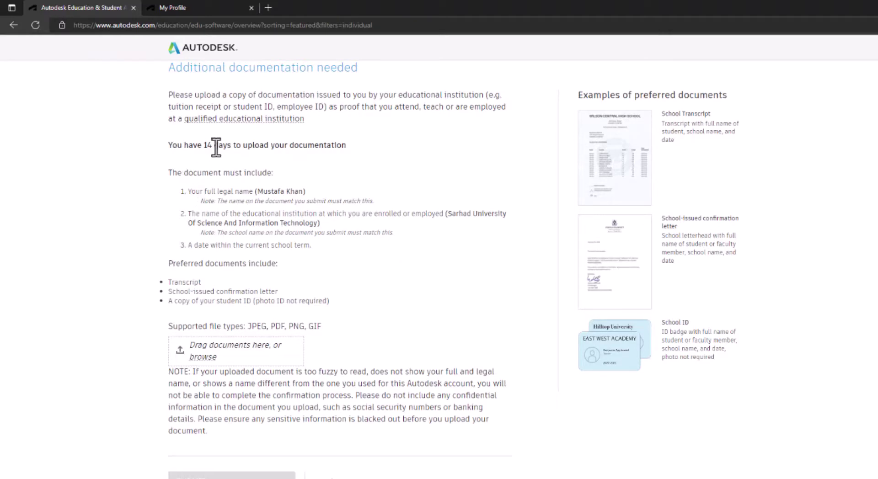
- Review the upload requirements: 14-day deadline, full legal name, confirmation letter, transcript or student ID
drag(199, 145, 314, 145)
click(290, 174)
drag(175, 283, 280, 292)
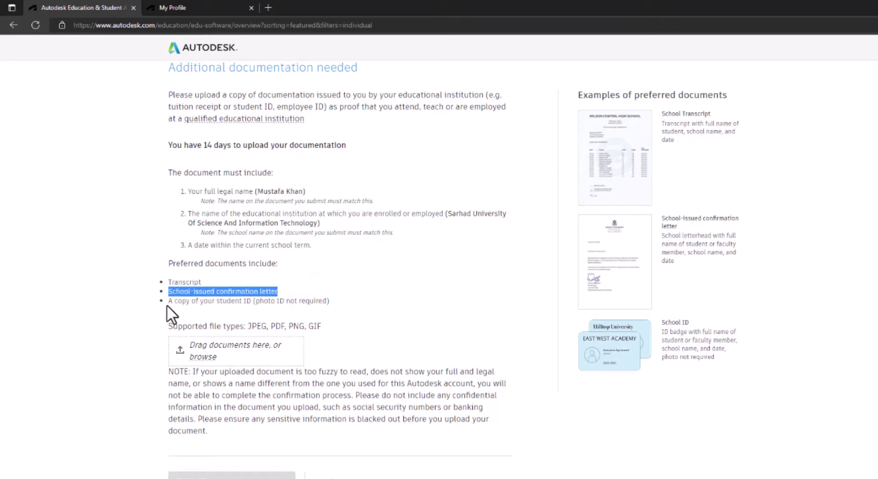
drag(216, 301, 256, 305)
click(341, 312)
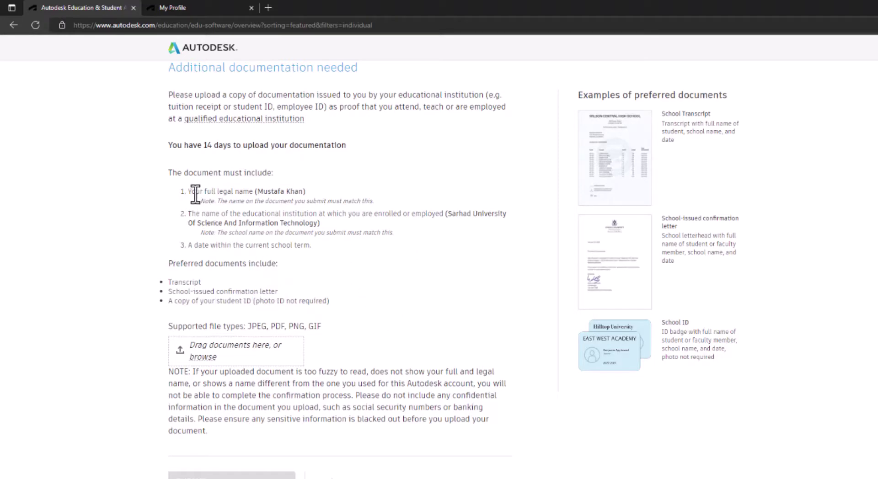
drag(203, 192, 250, 194)
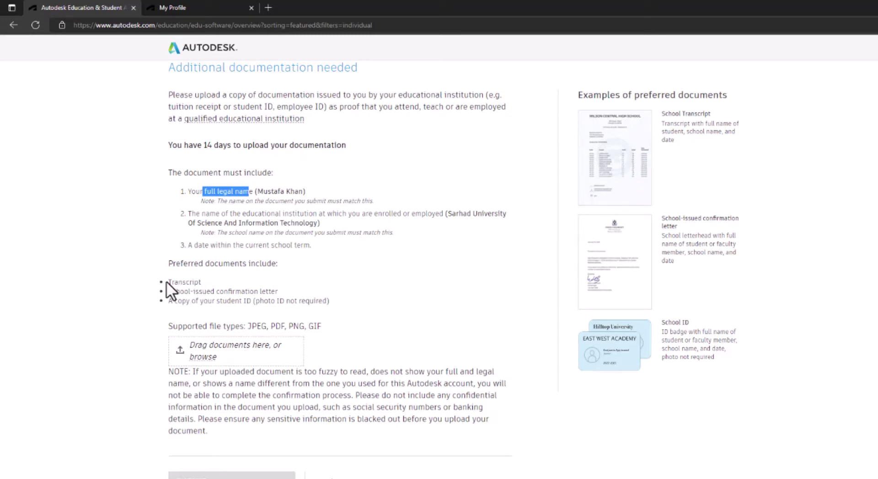
drag(166, 282, 201, 283)
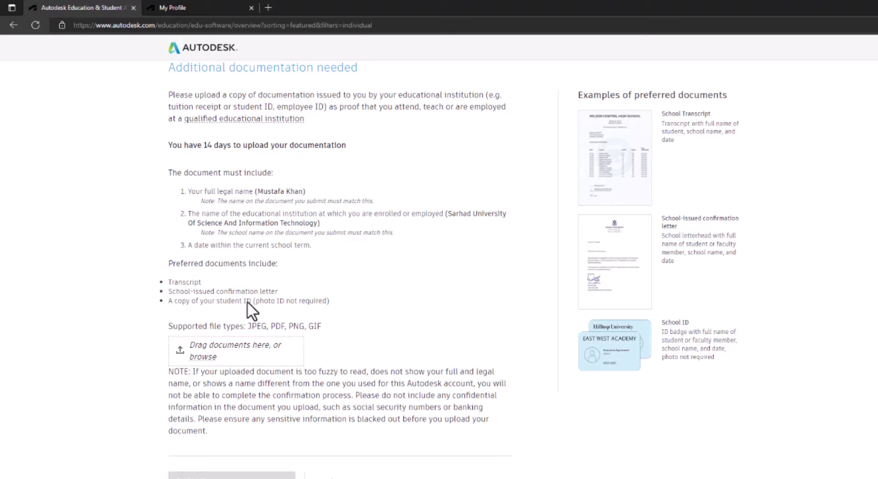
drag(247, 301, 284, 301)
click(364, 302)
- Open the proof-document file chooser and cancel without uploading
click(243, 356)
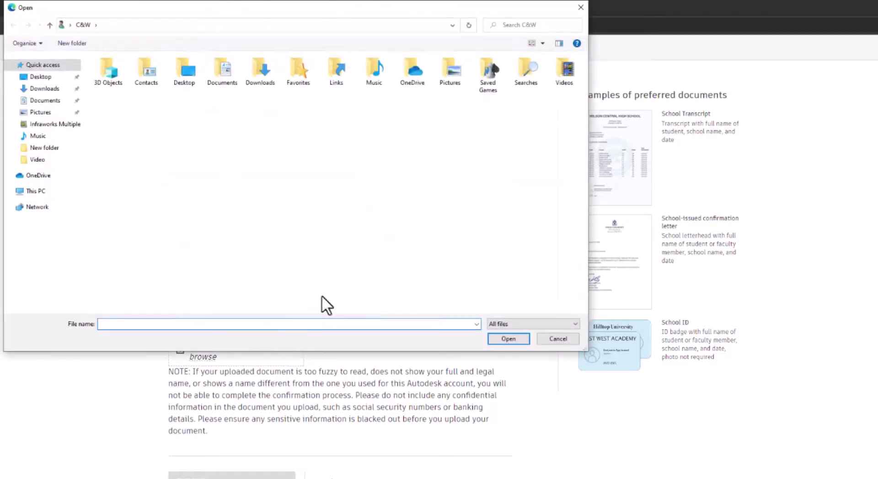
click(559, 340)
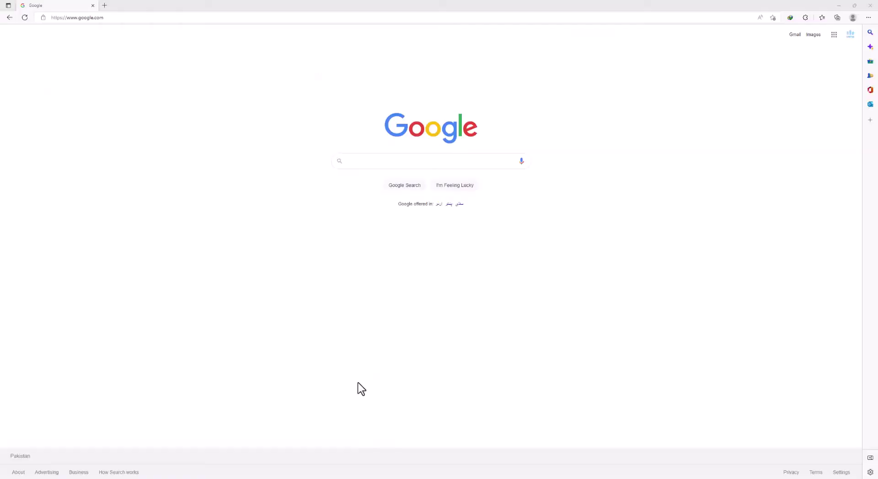
- Run a Google search for 'Autodesk edu products' to find the Autodesk Education page
click(411, 159)
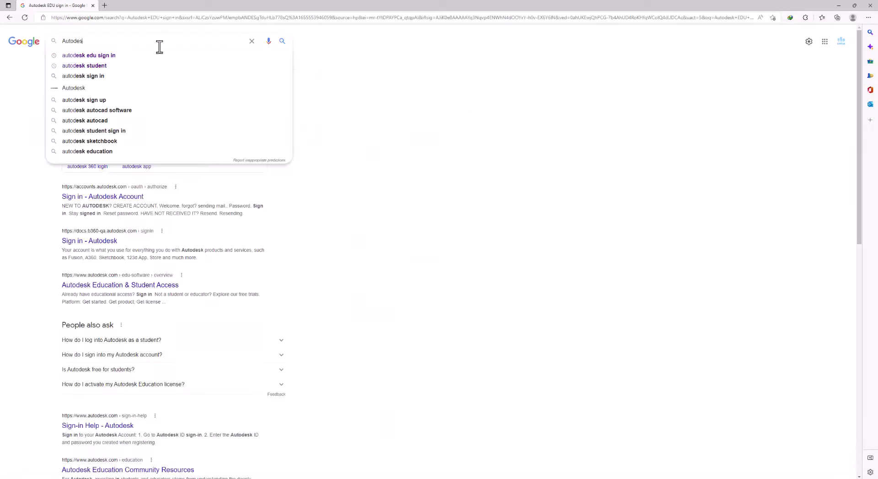
text(k)
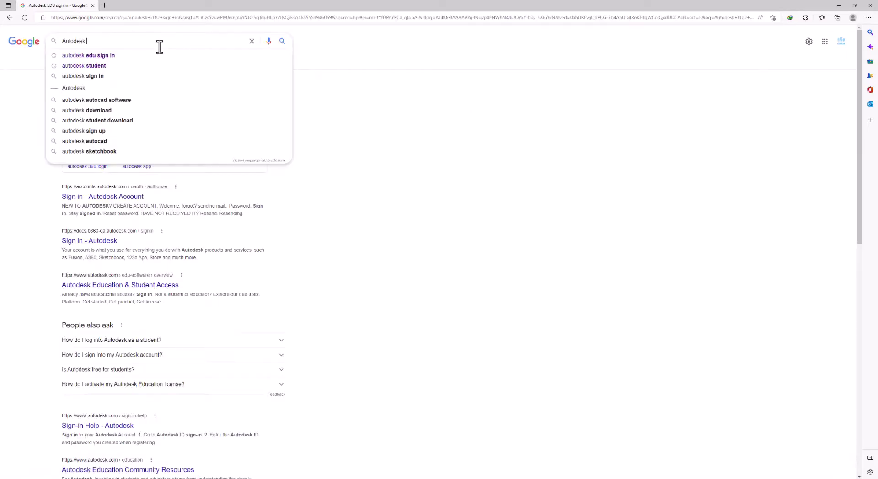
text( edu )
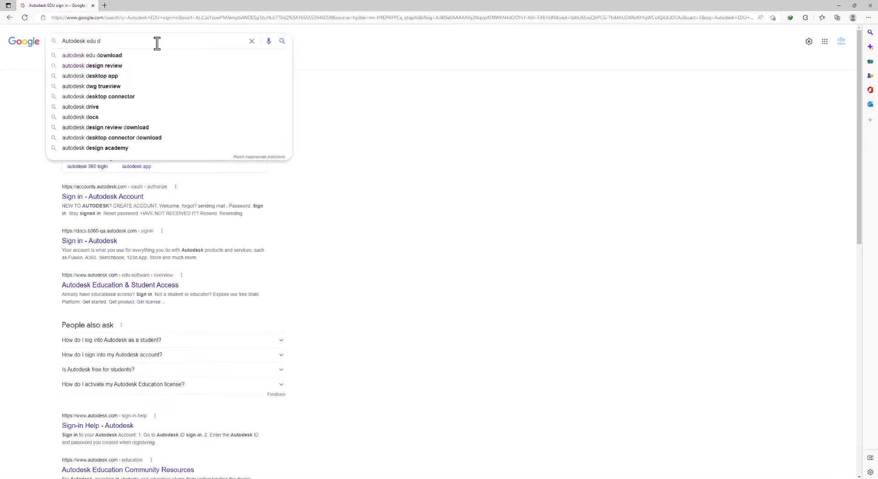
text(products)
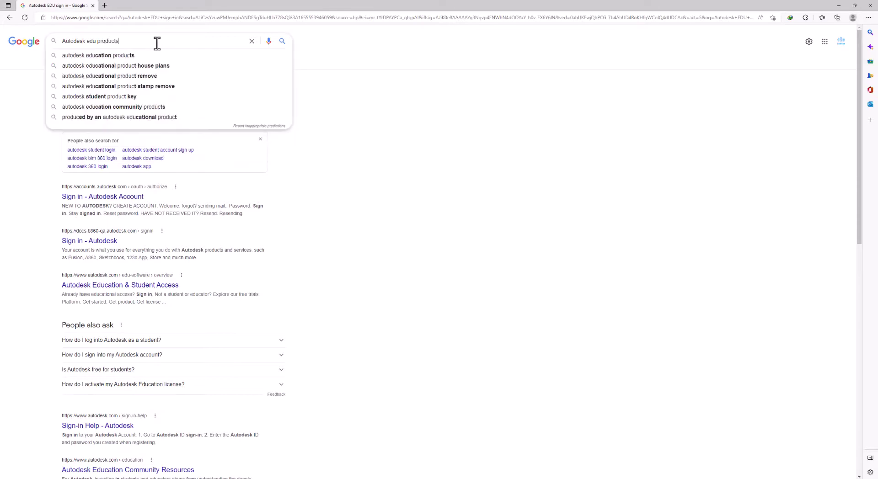
key(Return)
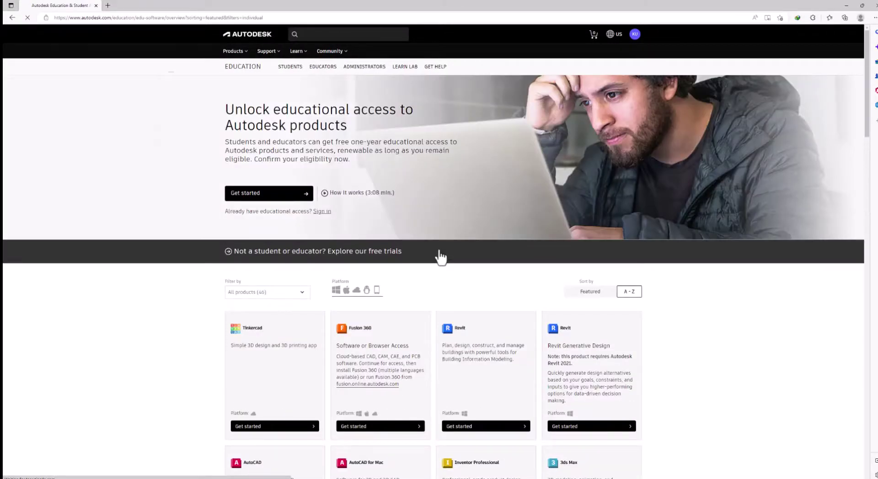
scroll(448, 256, down, 8)
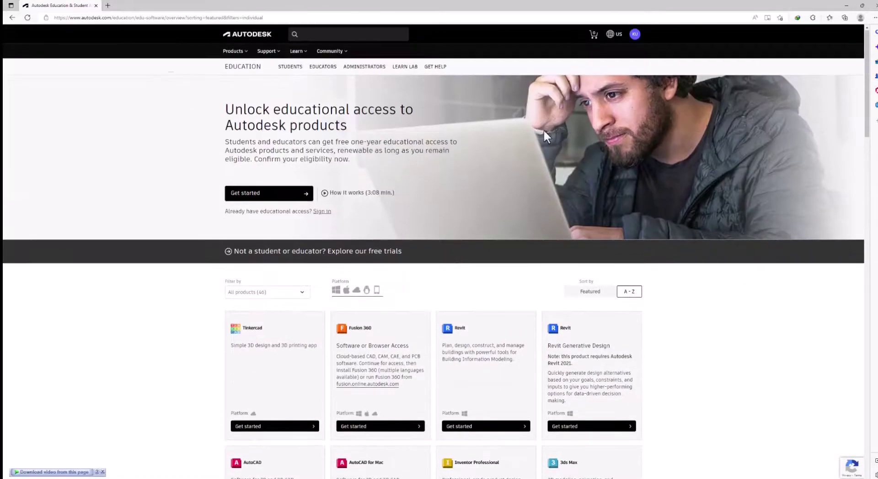
click(635, 34)
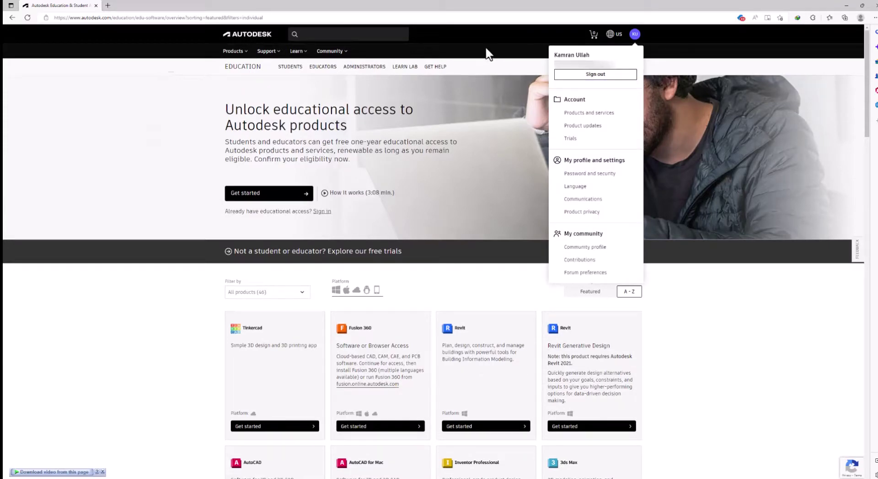
click(524, 71)
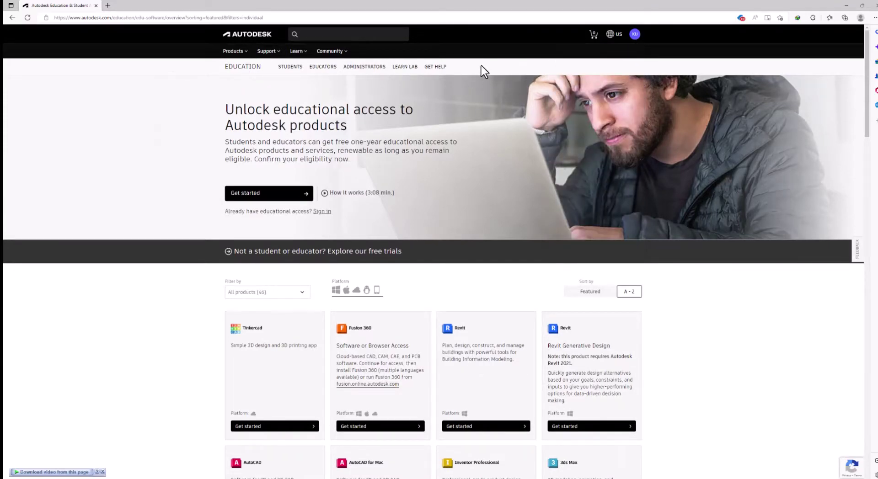
scroll(480, 240, down, 10)
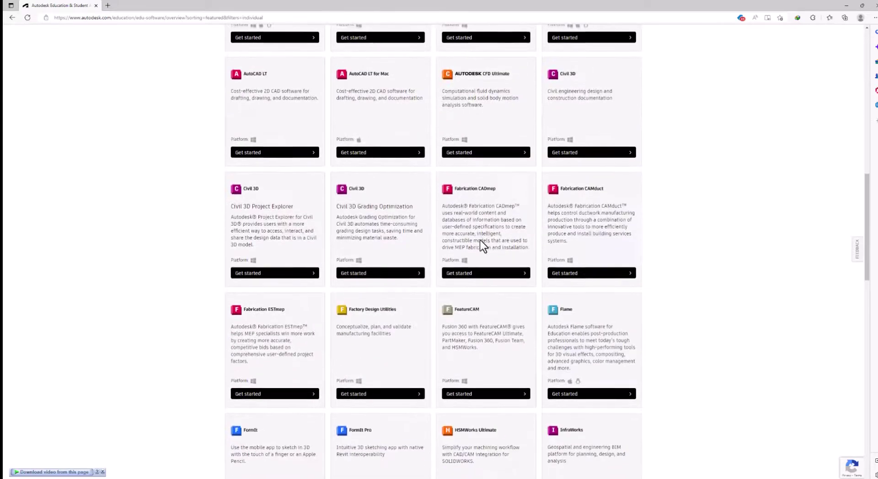
scroll(479, 239, up, 10)
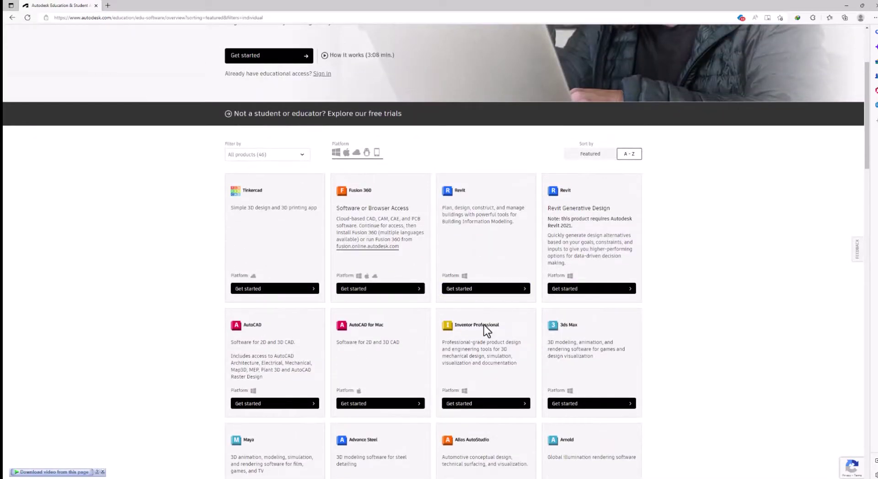
scroll(484, 326, down, 9)
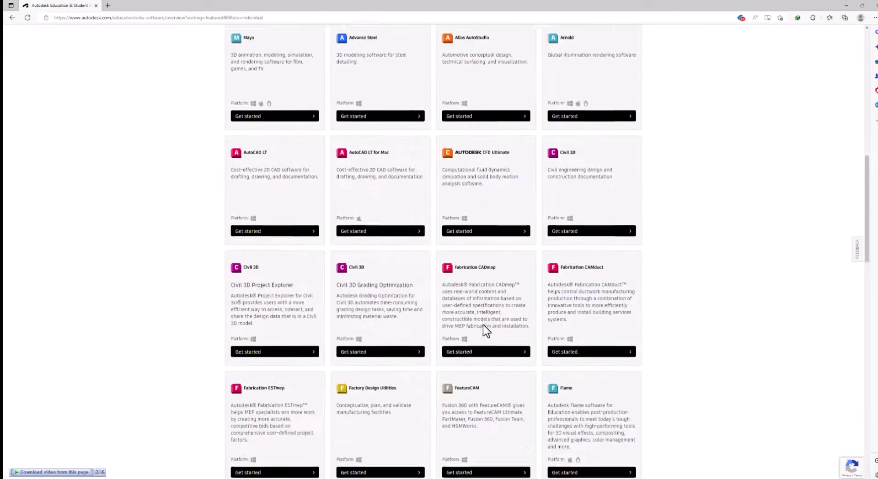
scroll(483, 325, down, 12)
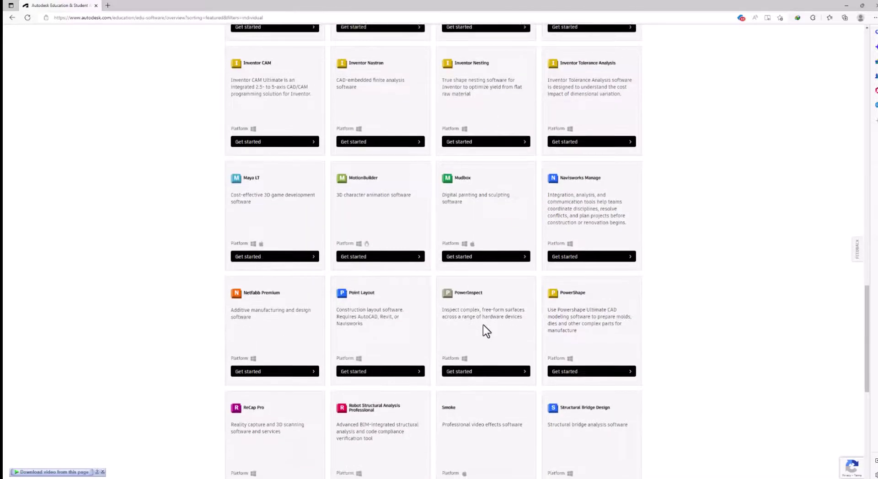
scroll(483, 326, down, 5)
scroll(483, 326, up, 15)
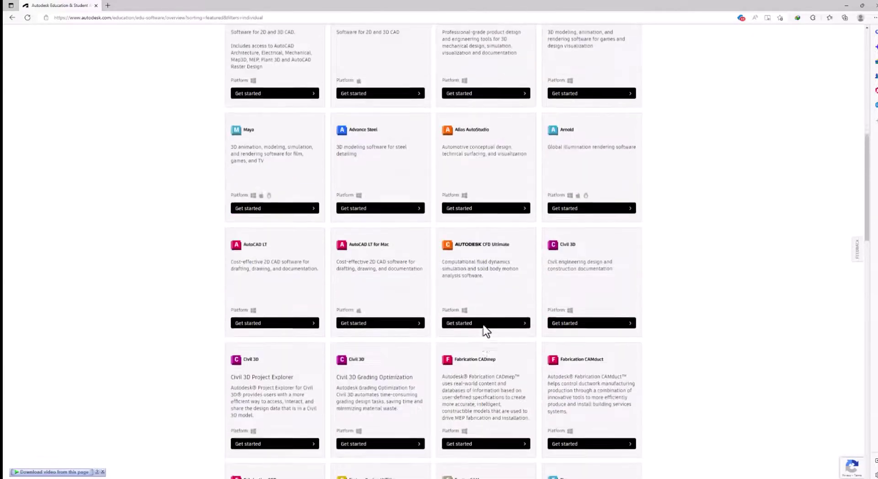
scroll(484, 329, up, 5)
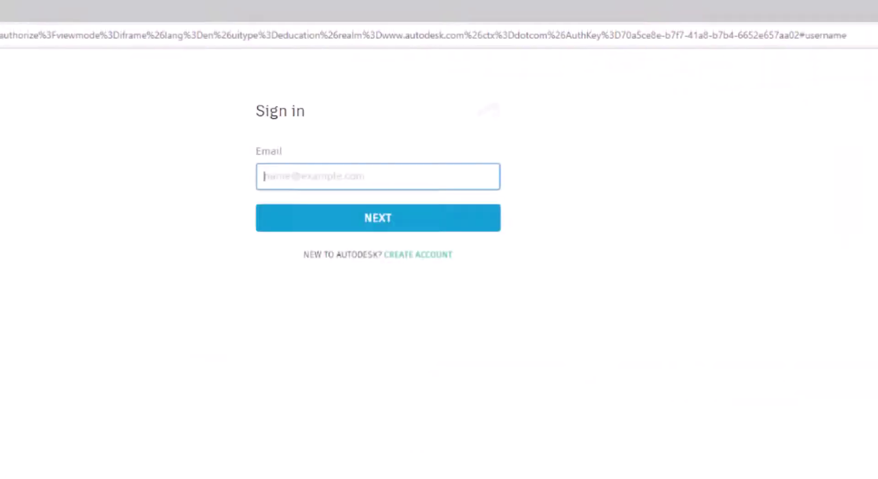
- Sign in to the Autodesk account with the account e-mail and password
click(331, 177)
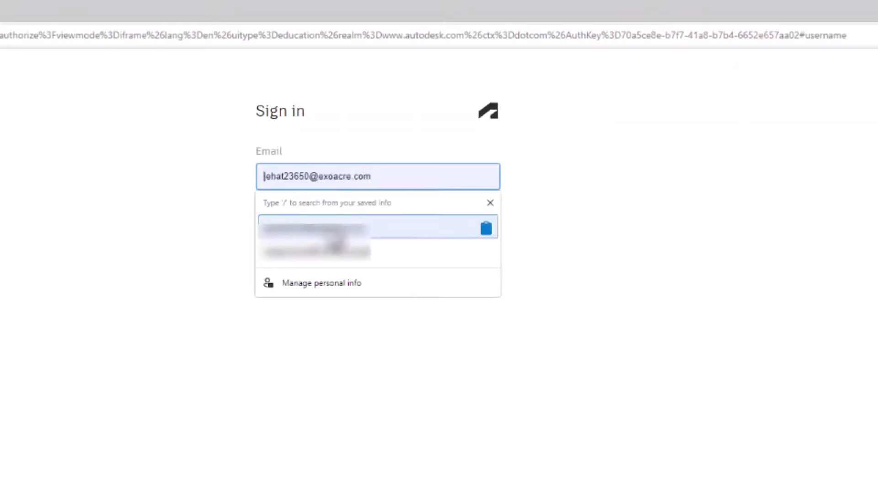
key(ctrl+v)
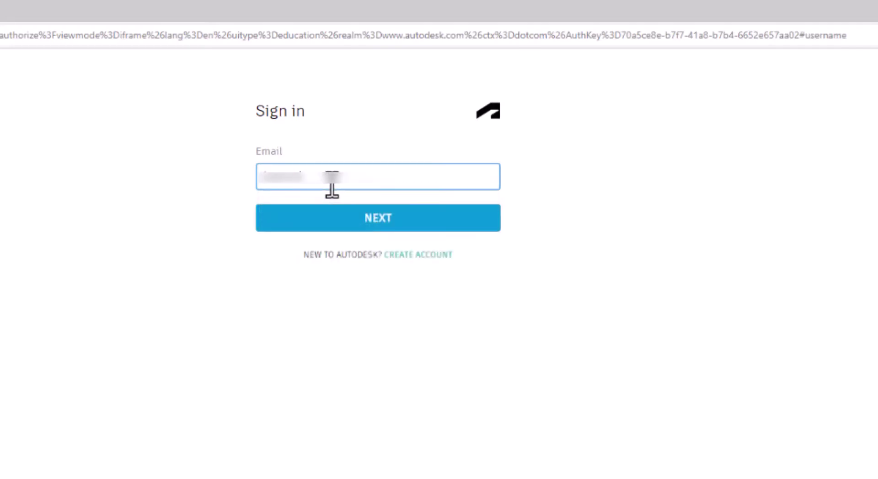
text(@gmail.com.com)
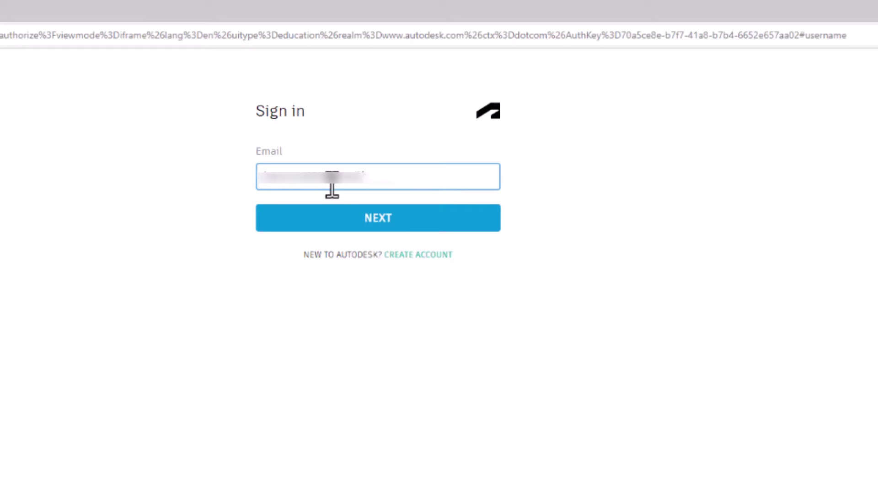
key(Return)
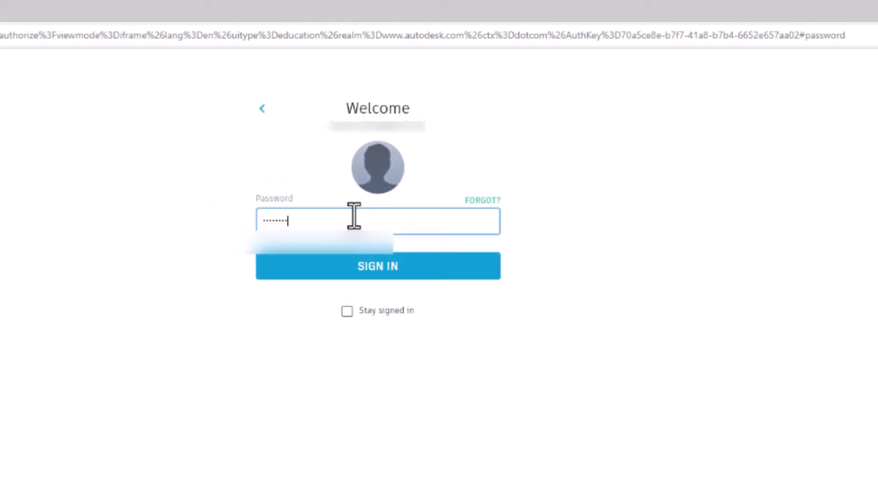
text(•••••••••••••)
key(Return)
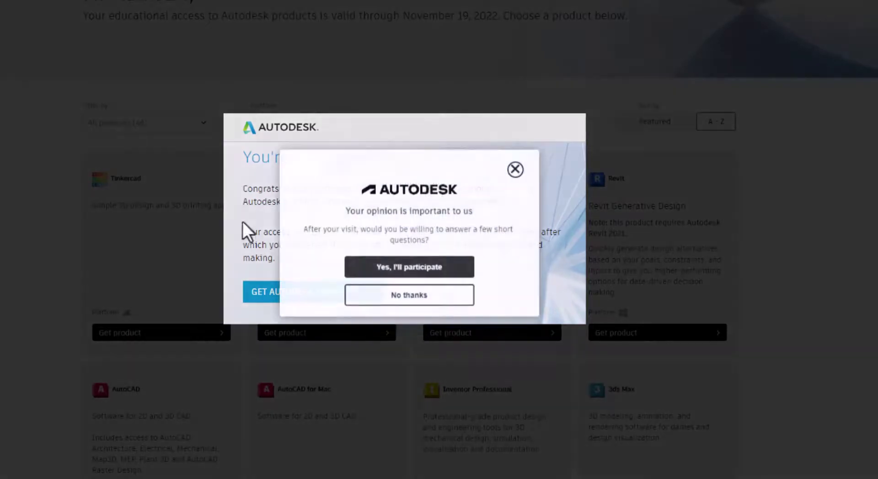
- Dismiss the survey and confirmation popups, then open Revit's Get product options
click(515, 160)
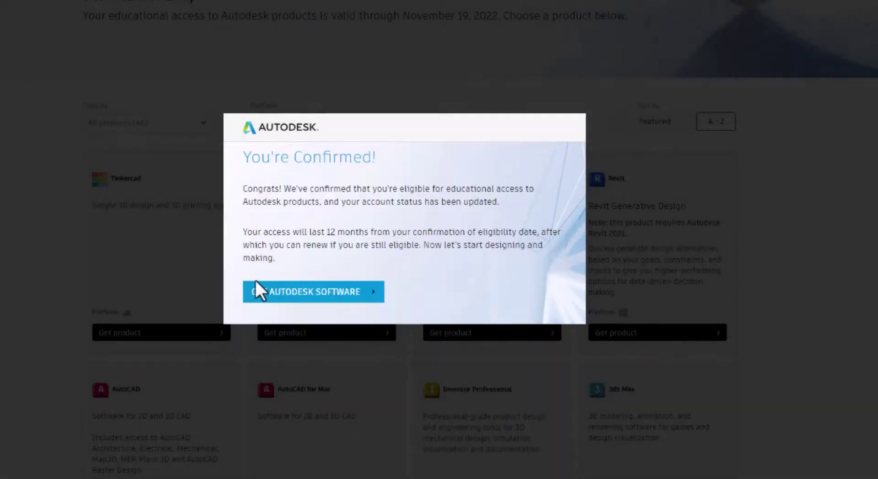
click(303, 295)
scroll(430, 133, down, 3)
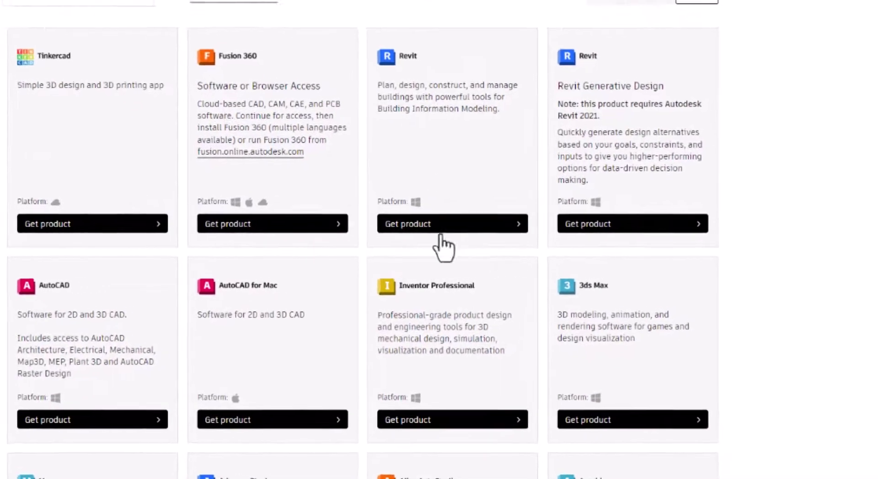
click(462, 226)
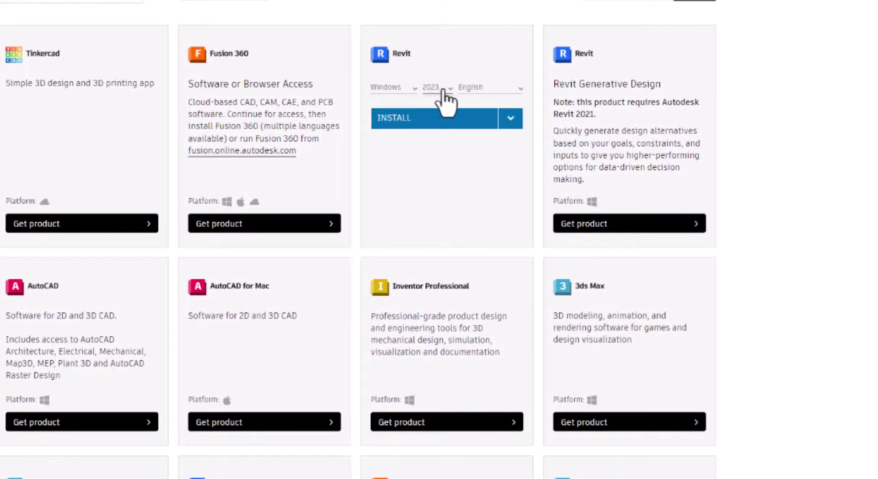
- Choose Revit 2023 for Windows in English, select Install, and accept the terms
click(446, 91)
click(446, 91)
click(447, 91)
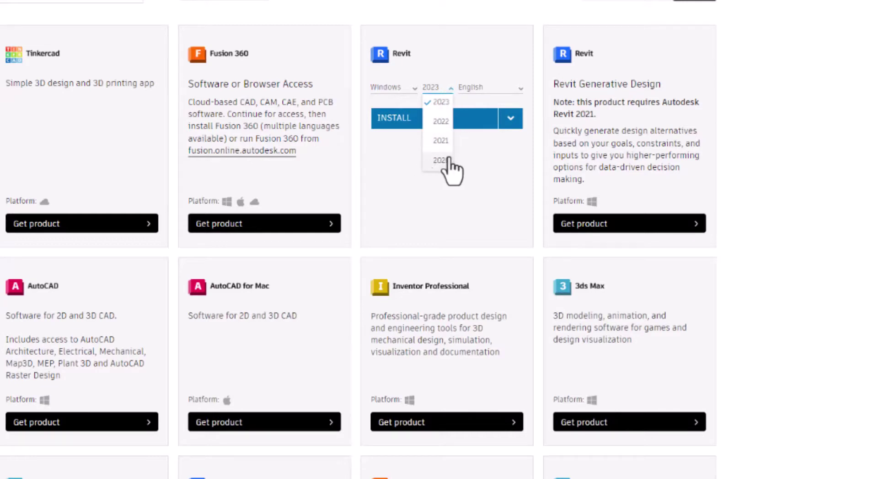
click(759, 125)
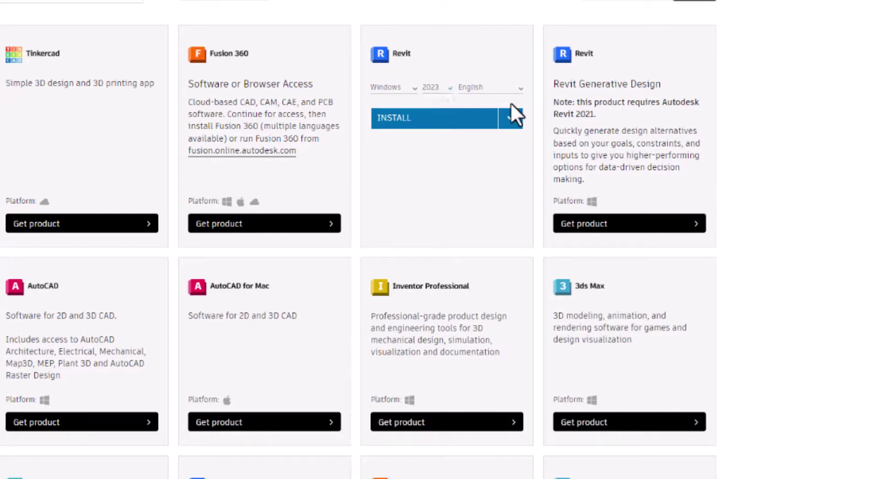
click(447, 90)
key(Down)
click(537, 116)
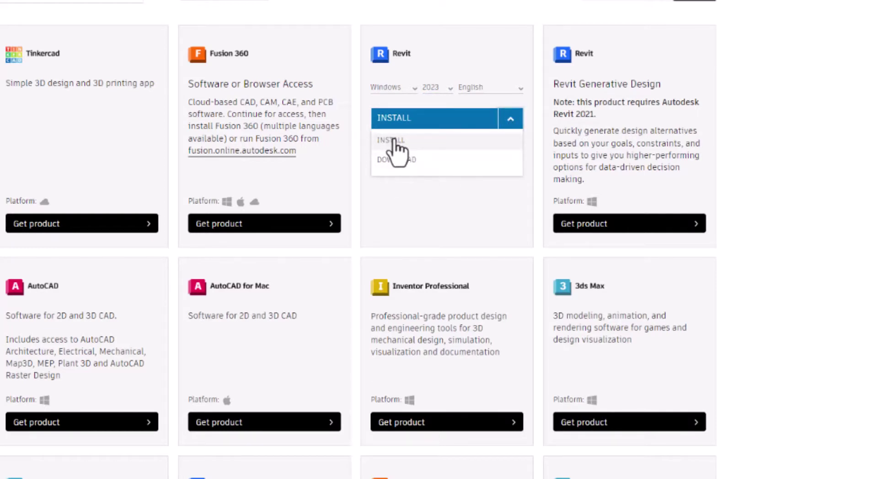
click(395, 142)
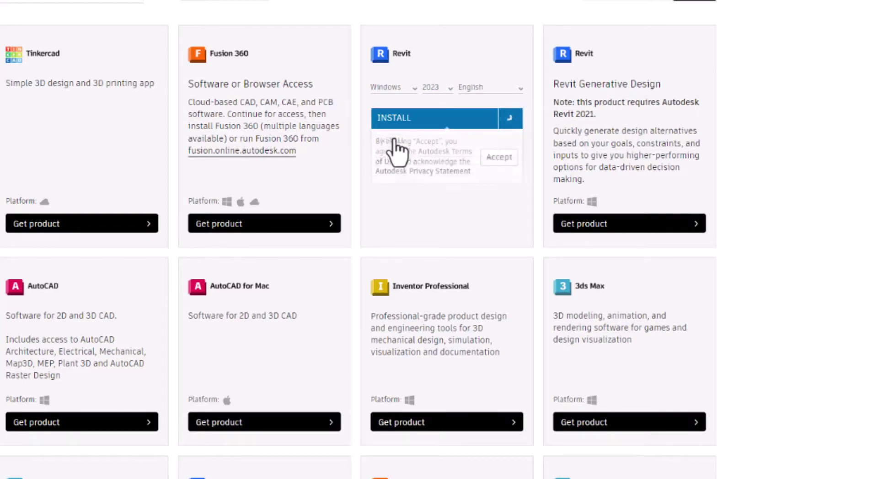
click(488, 158)
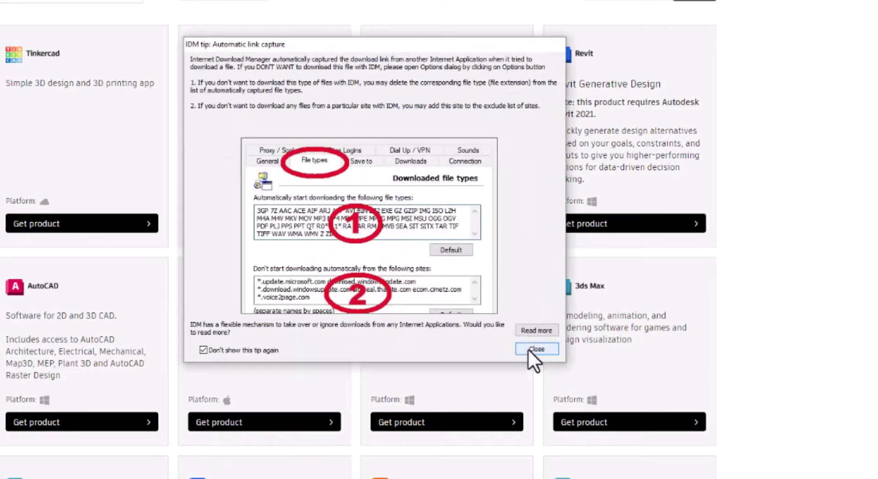
- Download the 10.91 MB Revit 2023 setup file in Internet Download Manager and run it
click(530, 349)
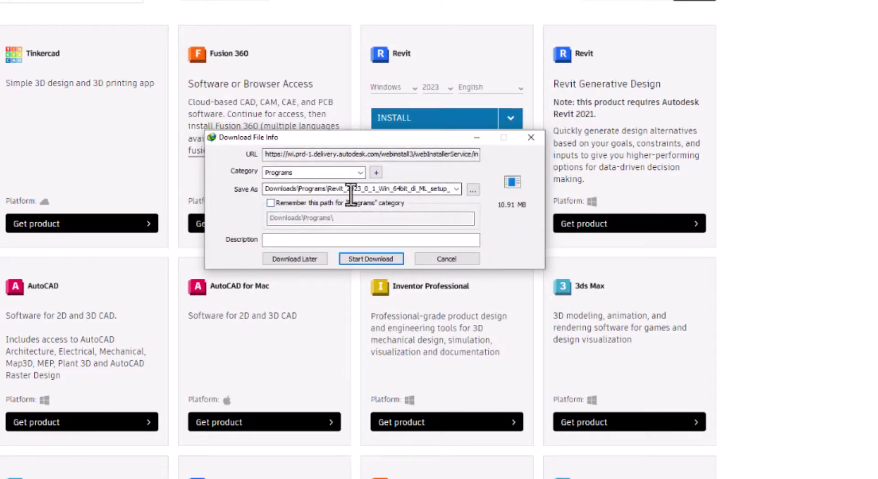
click(390, 259)
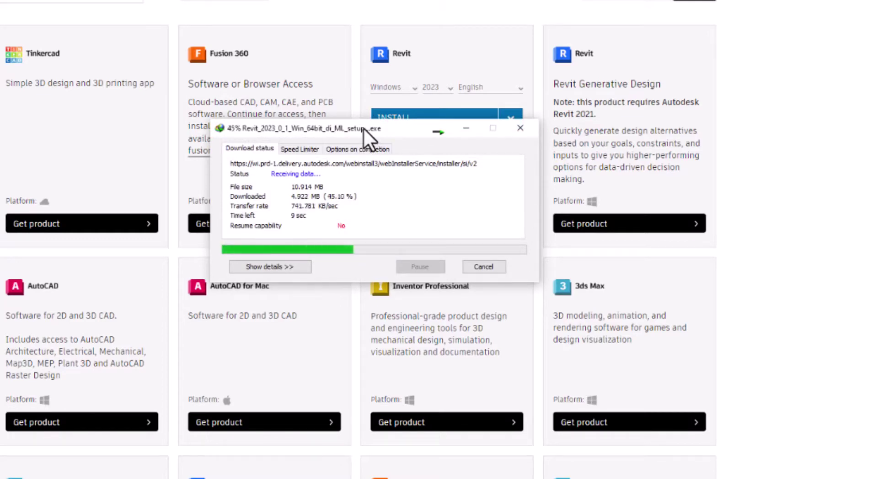
click(273, 244)
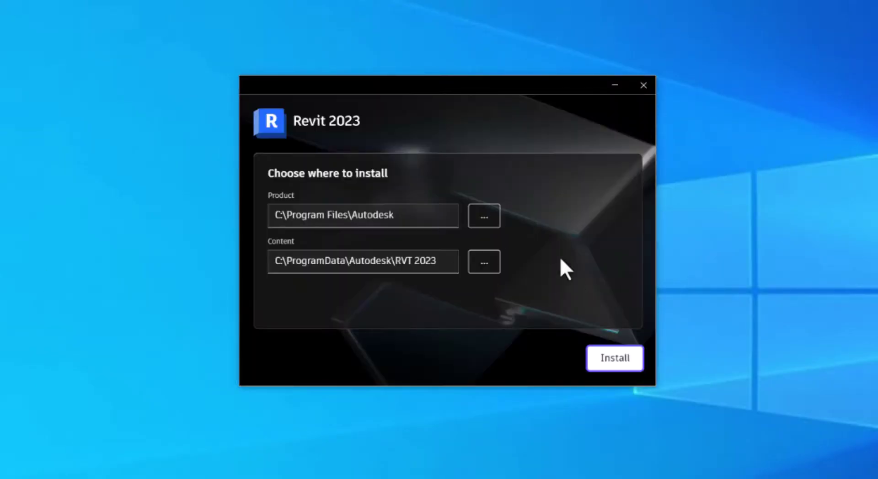
- Install Revit 2023 to the default folders, then start the Autodesk desktop app
click(612, 359)
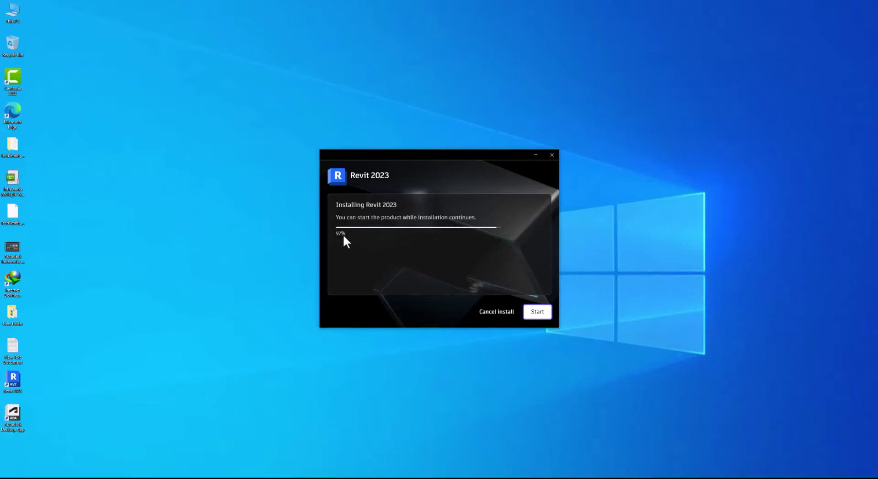
click(163, 387)
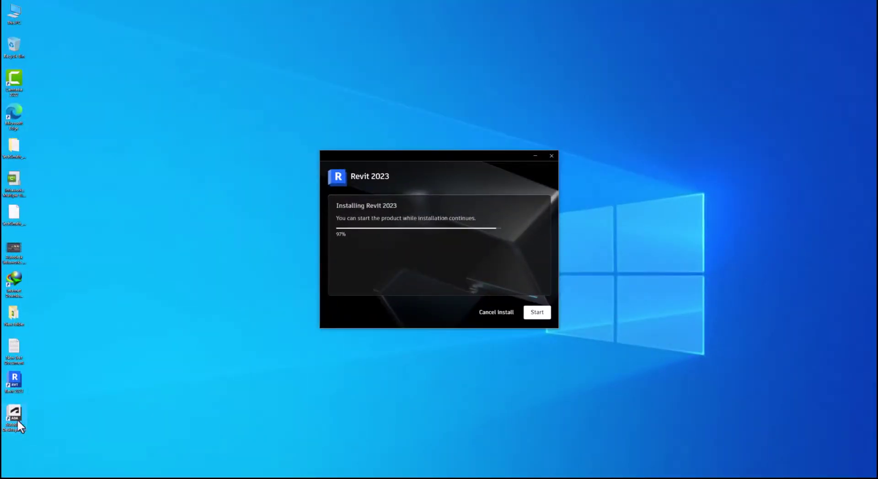
double_click(15, 384)
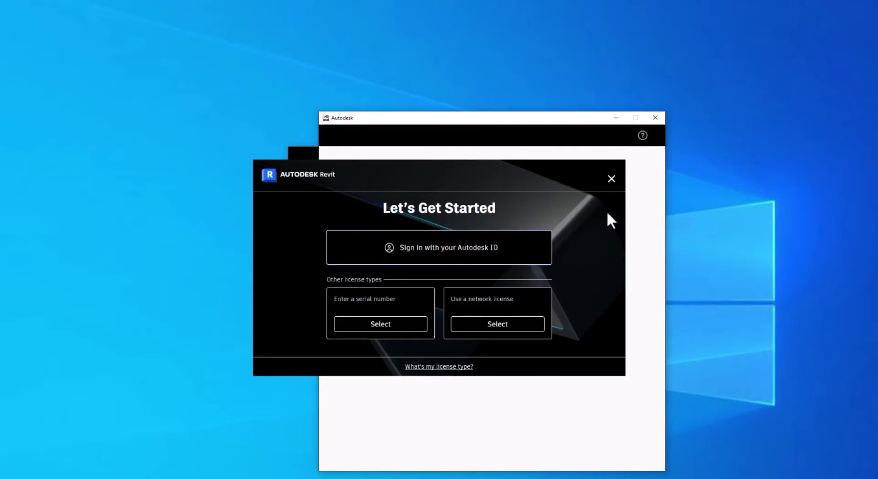
- Close the Revit licensing start window, acknowledge the license manager error, and reposition the Autodesk window
click(614, 183)
click(502, 295)
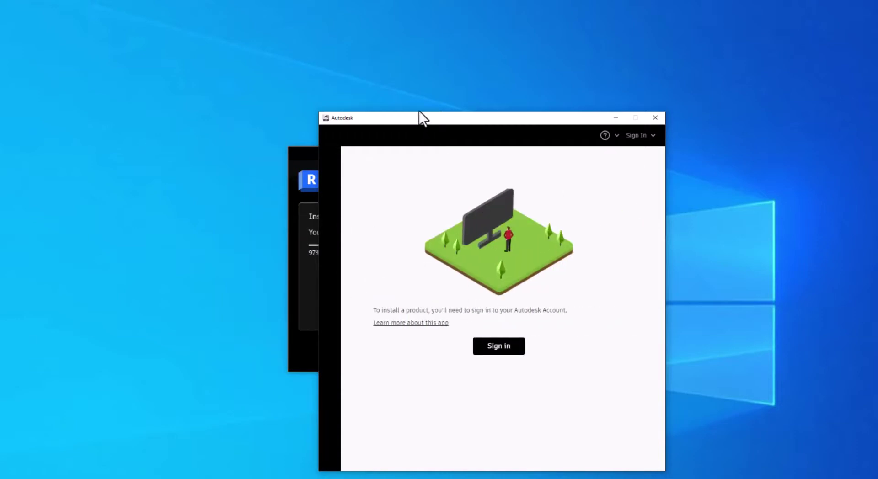
drag(419, 112, 419, 112)
drag(483, 125, 439, 93)
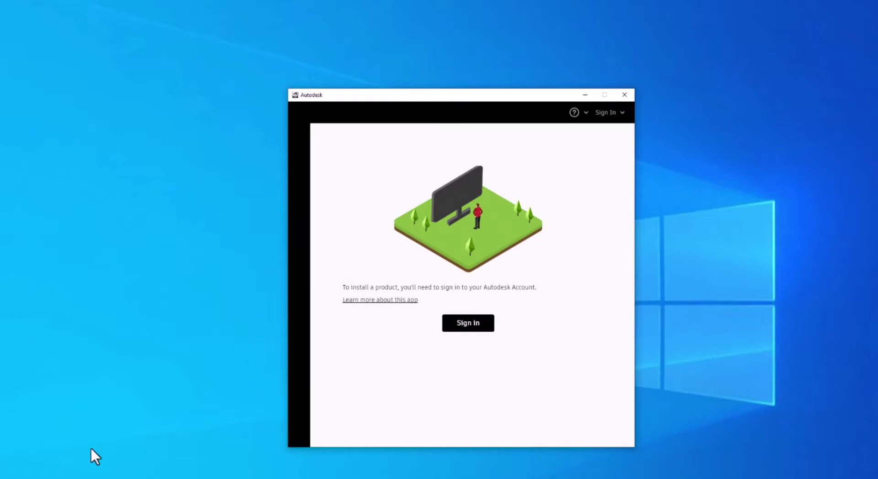
- Sign in to the desktop app with the account e-mail and password, accepting privacy settings
click(497, 330)
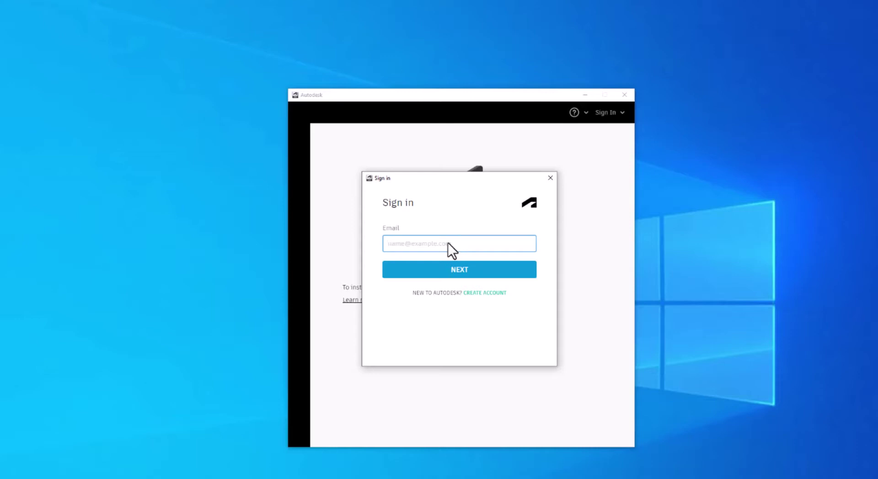
text(name@example.com)
key(Return)
text(password)
key(Return)
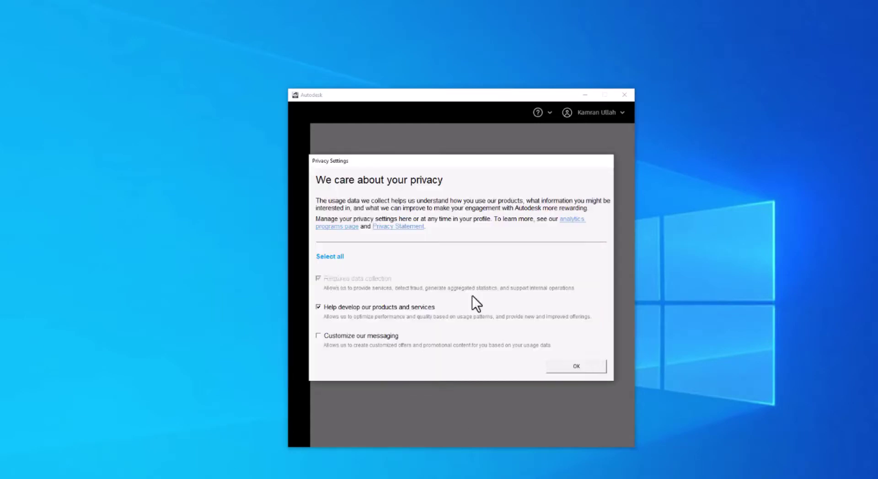
click(571, 369)
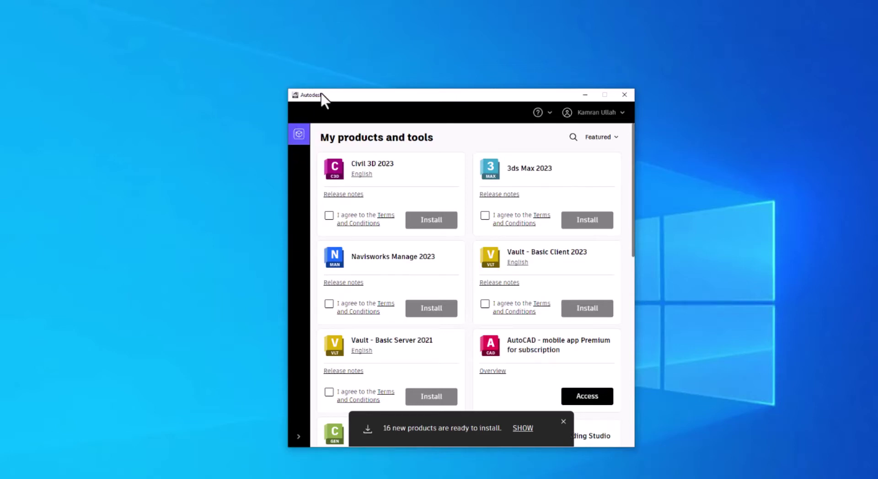
drag(320, 93, 331, 94)
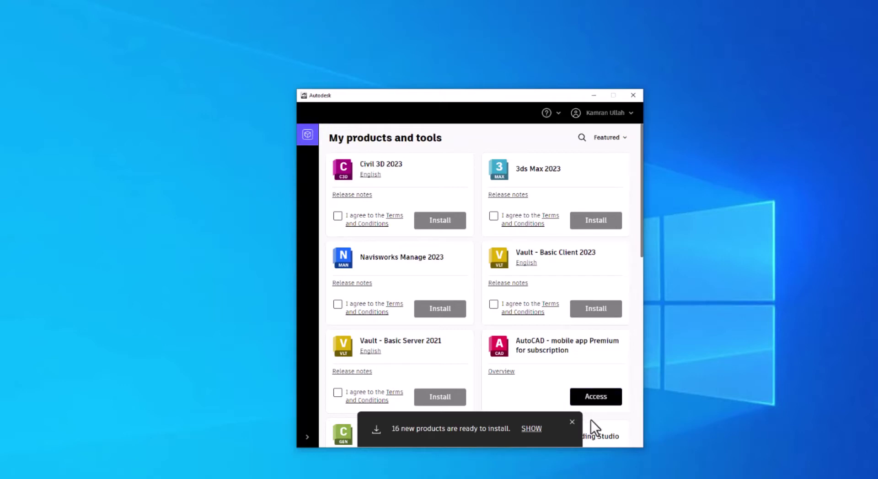
scroll(490, 361, down, 4)
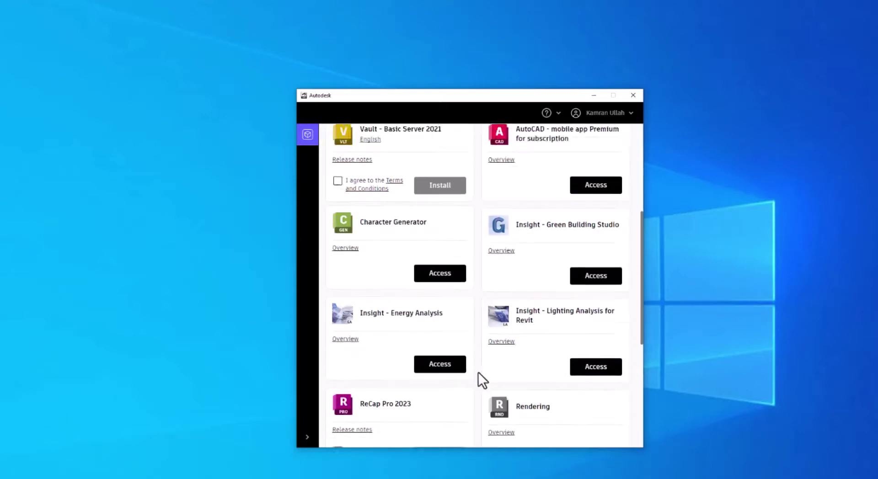
scroll(479, 373, down, 1)
scroll(478, 328, down, 4)
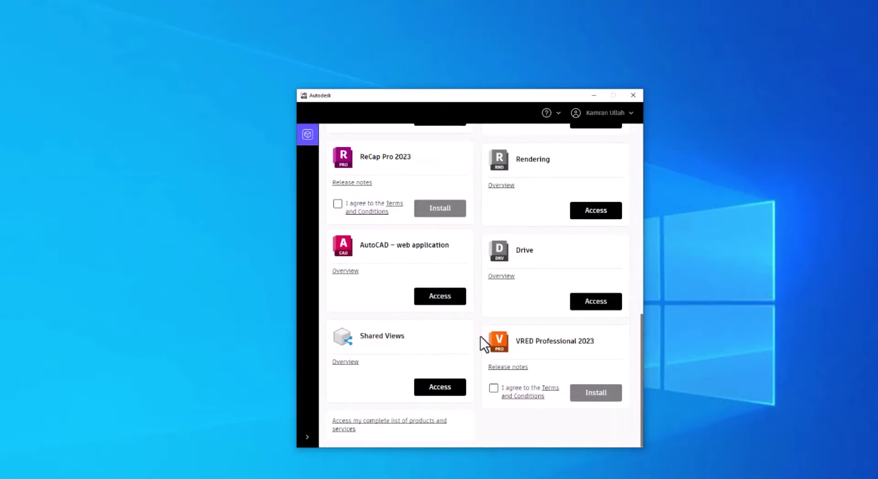
scroll(481, 337, up, 10)
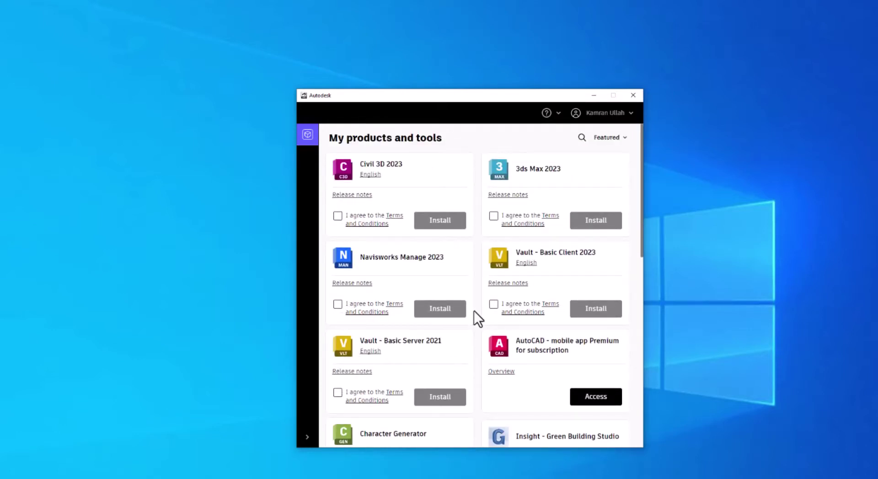
scroll(473, 311, down, 6)
scroll(474, 311, up, 6)
scroll(473, 311, down, 3)
right_click(216, 332)
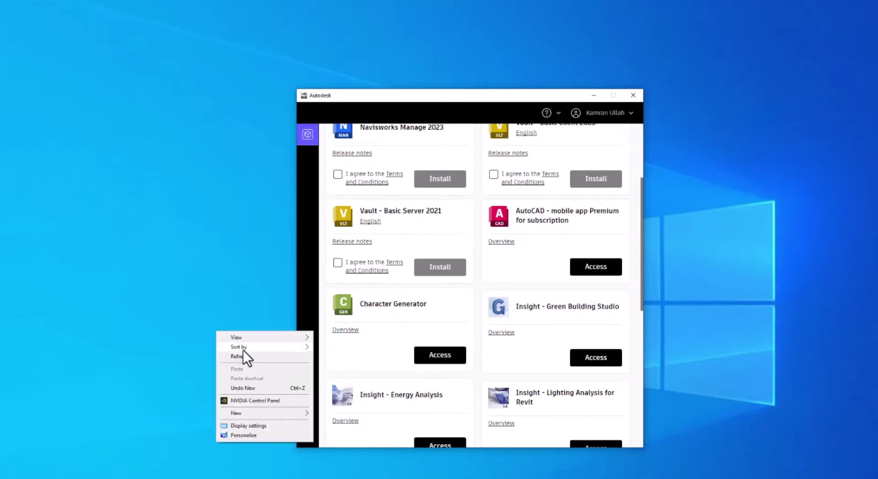
click(243, 356)
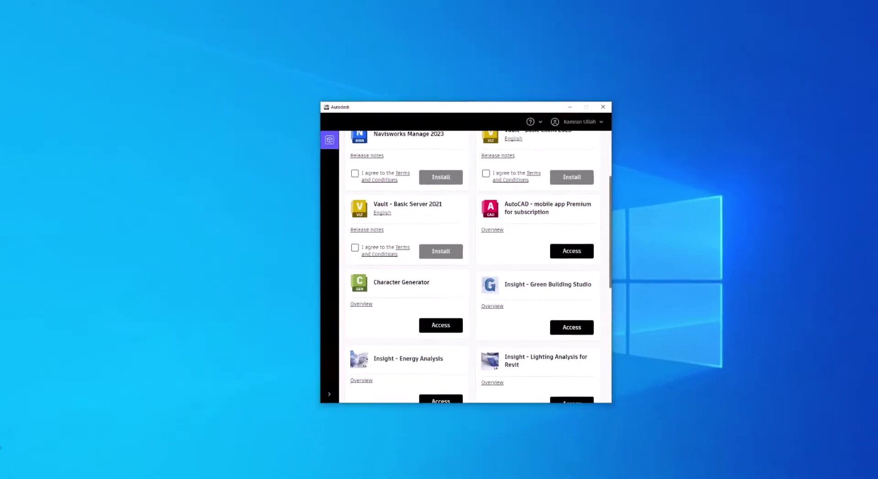
scroll(507, 174, up, 3)
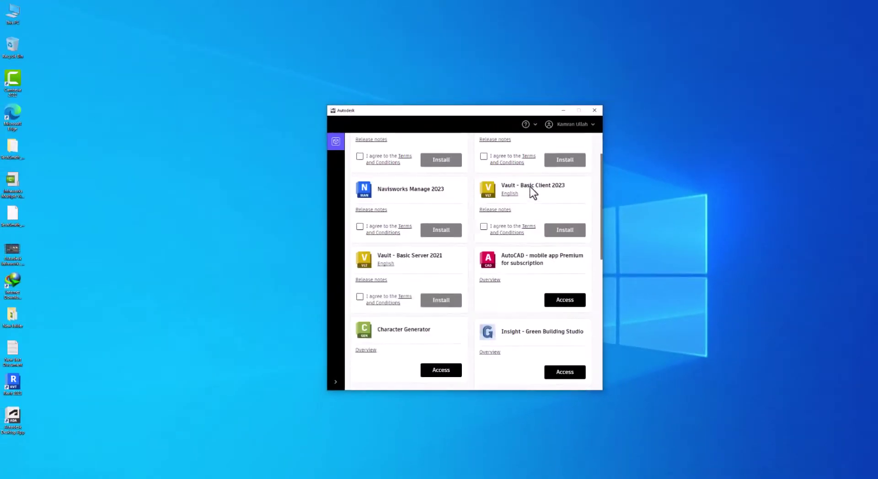
click(587, 124)
click(476, 118)
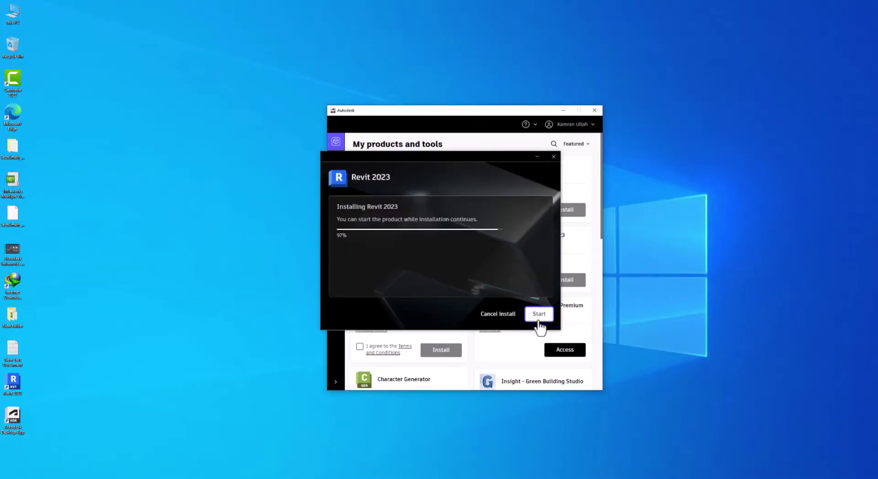
- Start Revit 2023 from the installer and close the 'Hello there!' welcome prompt
click(537, 314)
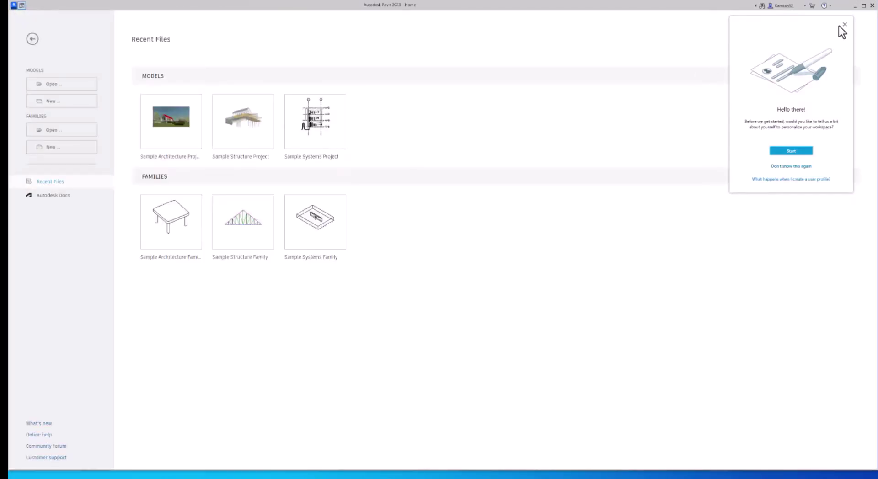
click(844, 24)
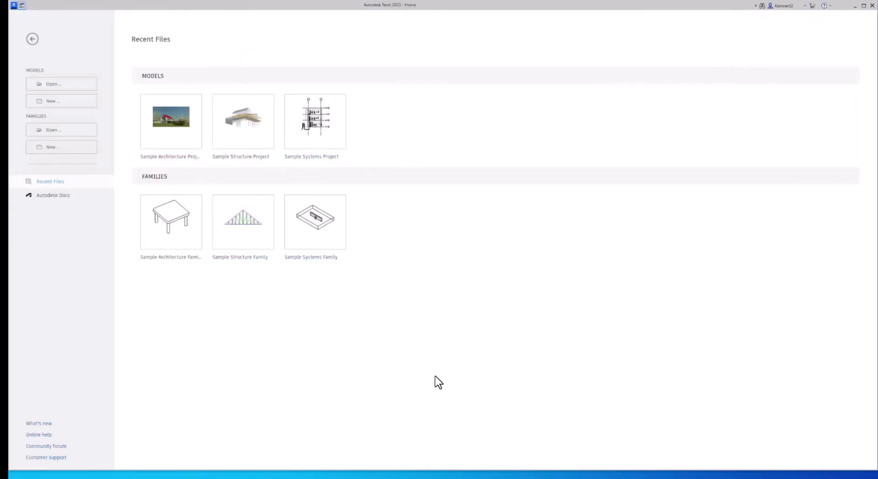